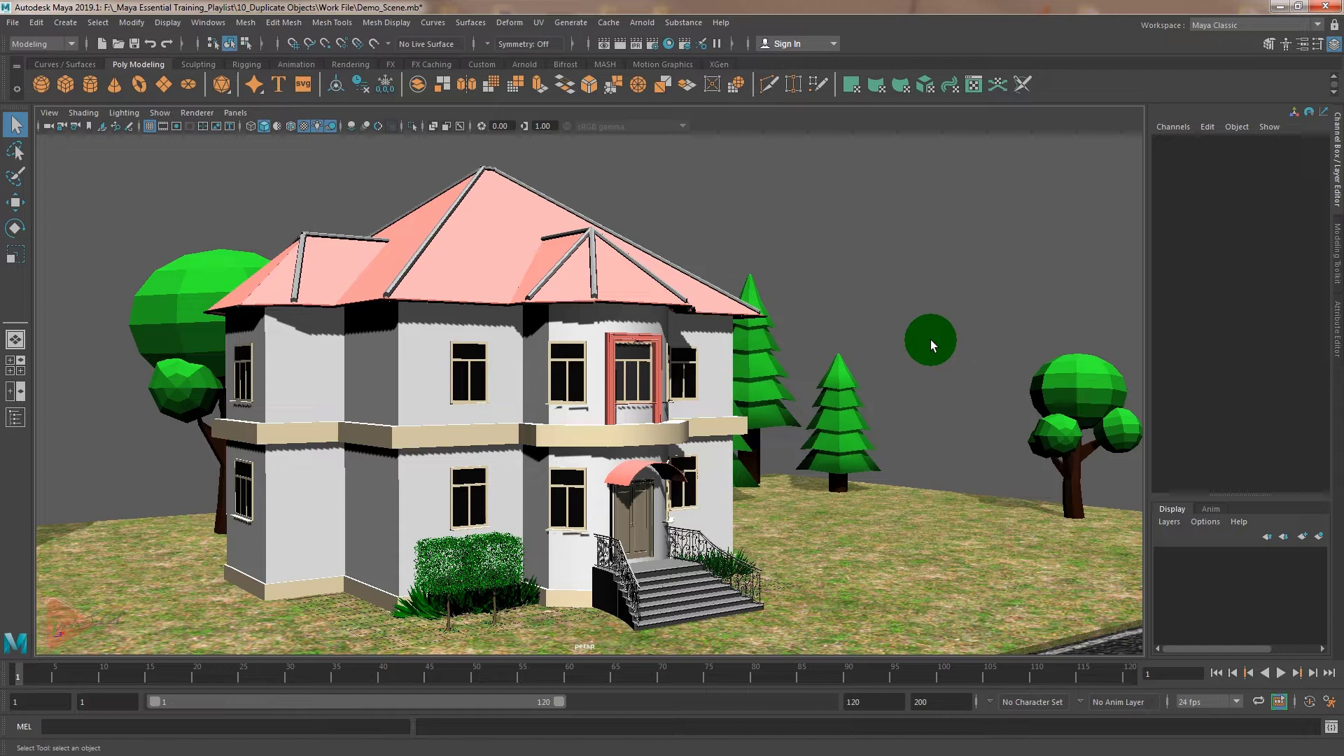
# - Select the tall left pine tree Pine_03 and bring the view in close beside it
pyautogui.scroll(-2, 930, 339)
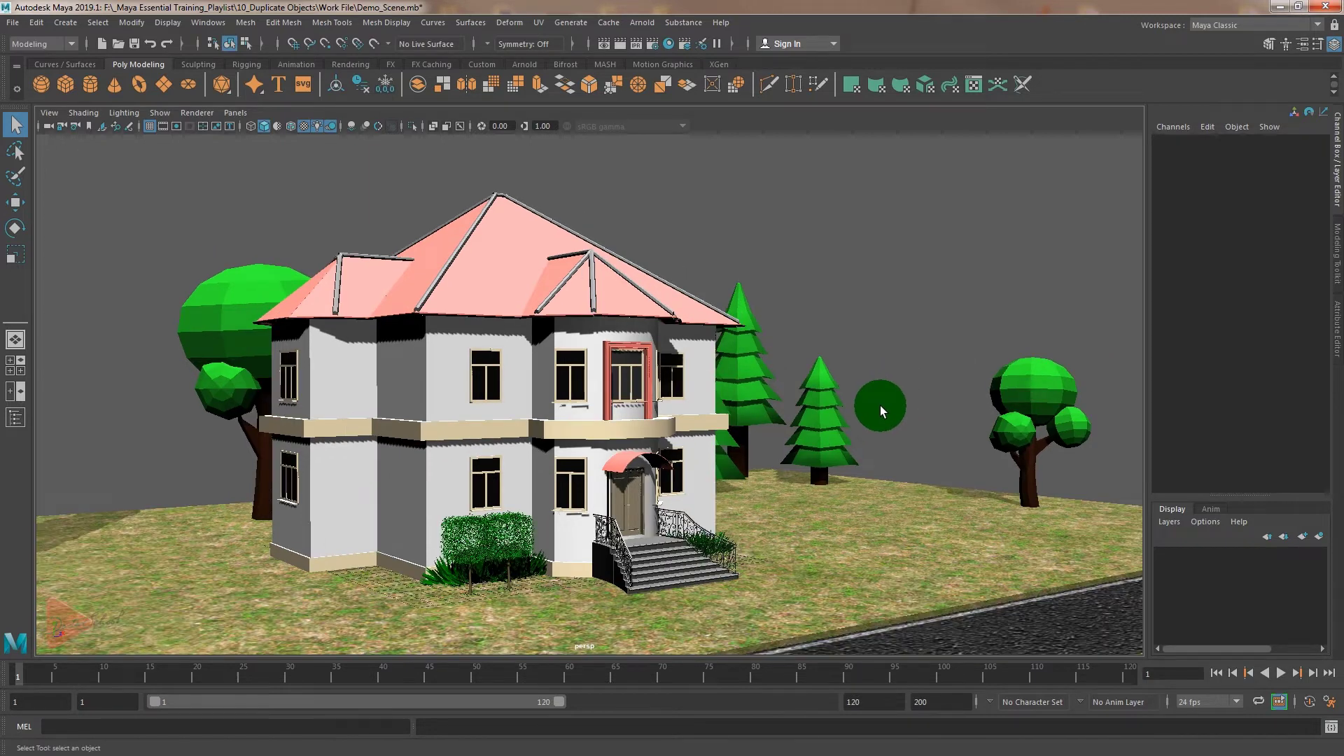
pyautogui.keyDown('alt'); pyautogui.moveTo(880, 405); pyautogui.dragTo(818, 444); pyautogui.keyUp('alt')
pyautogui.keyDown('alt'); pyautogui.moveTo(817, 444); pyautogui.dragTo(921, 502, button='right'); pyautogui.keyUp('alt')
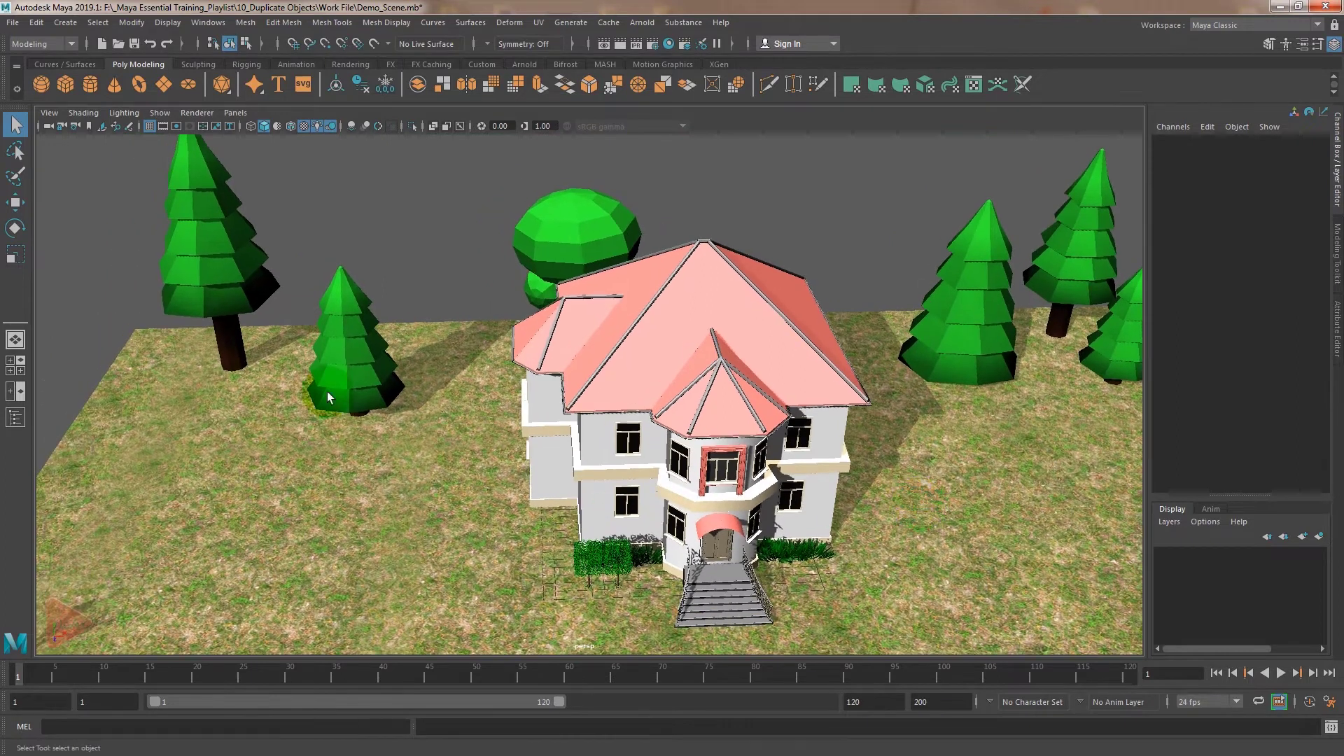
pyautogui.keyDown('alt'); pyautogui.moveTo(430, 450); pyautogui.dragTo(423, 451); pyautogui.keyUp('alt')
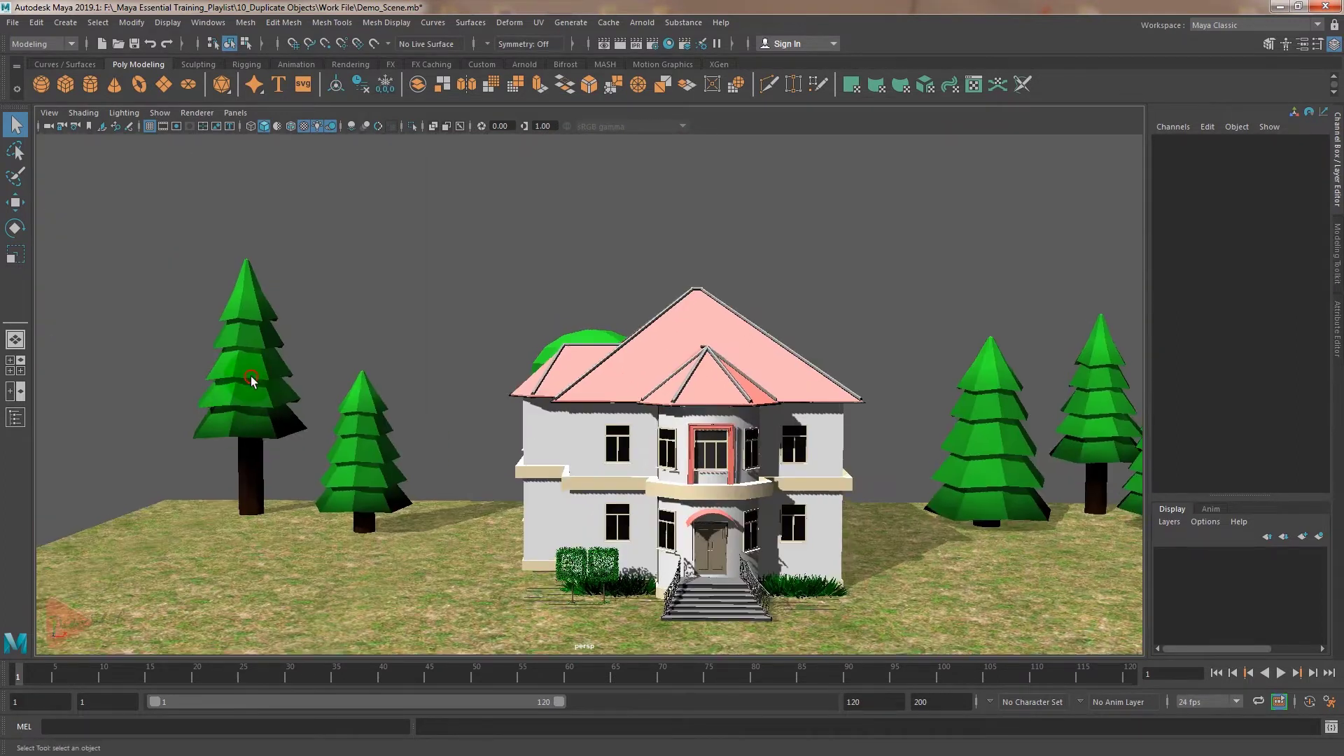
pyautogui.click(294, 394)
pyautogui.moveTo(309, 399)
pyautogui.keyDown('alt'); pyautogui.mouseDown()
pyautogui.moveTo(490, 459)
pyautogui.moveTo(557, 465)
pyautogui.mouseUp(); pyautogui.keyUp('alt')
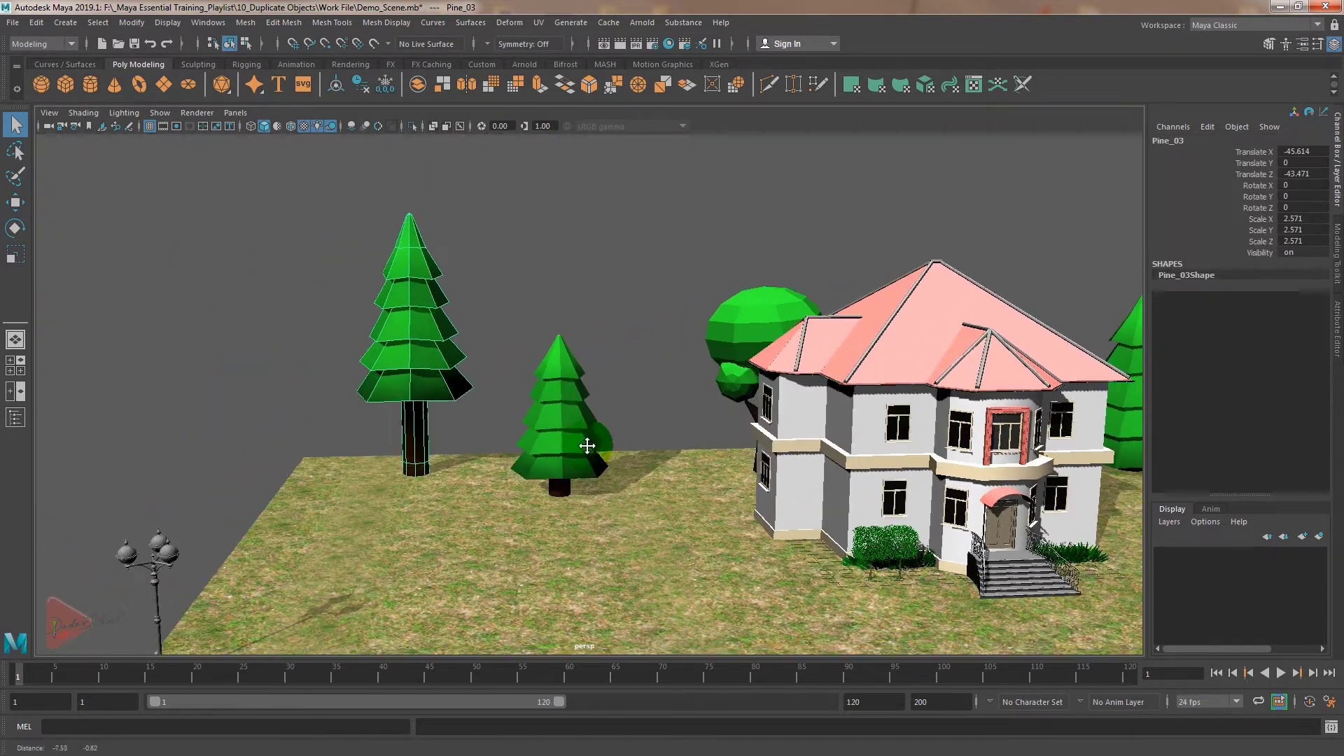
pyautogui.keyDown('alt'); pyautogui.moveTo(414, 460); pyautogui.dragTo(352, 338); pyautogui.keyUp('alt')
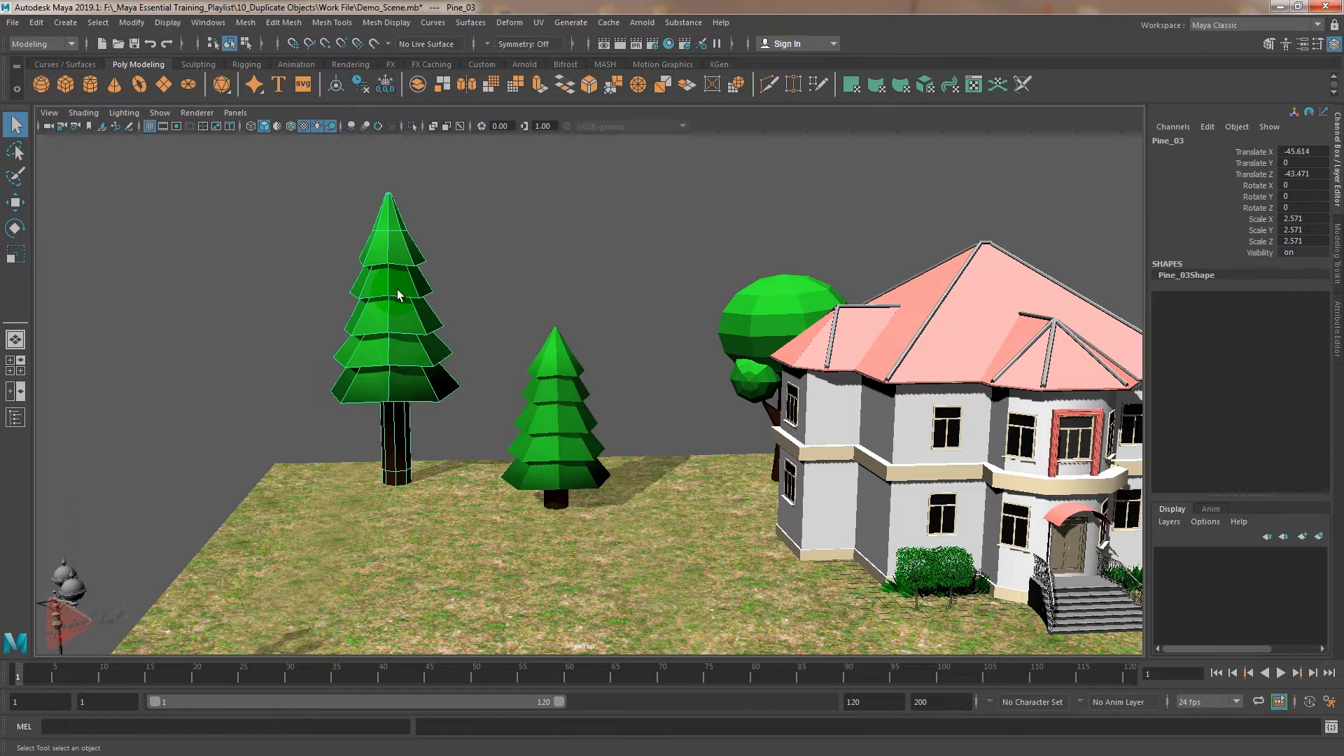
# - Duplicate Pine_03 through the Edit menu, creating Pine_04 in the same spot
pyautogui.click(37, 22)
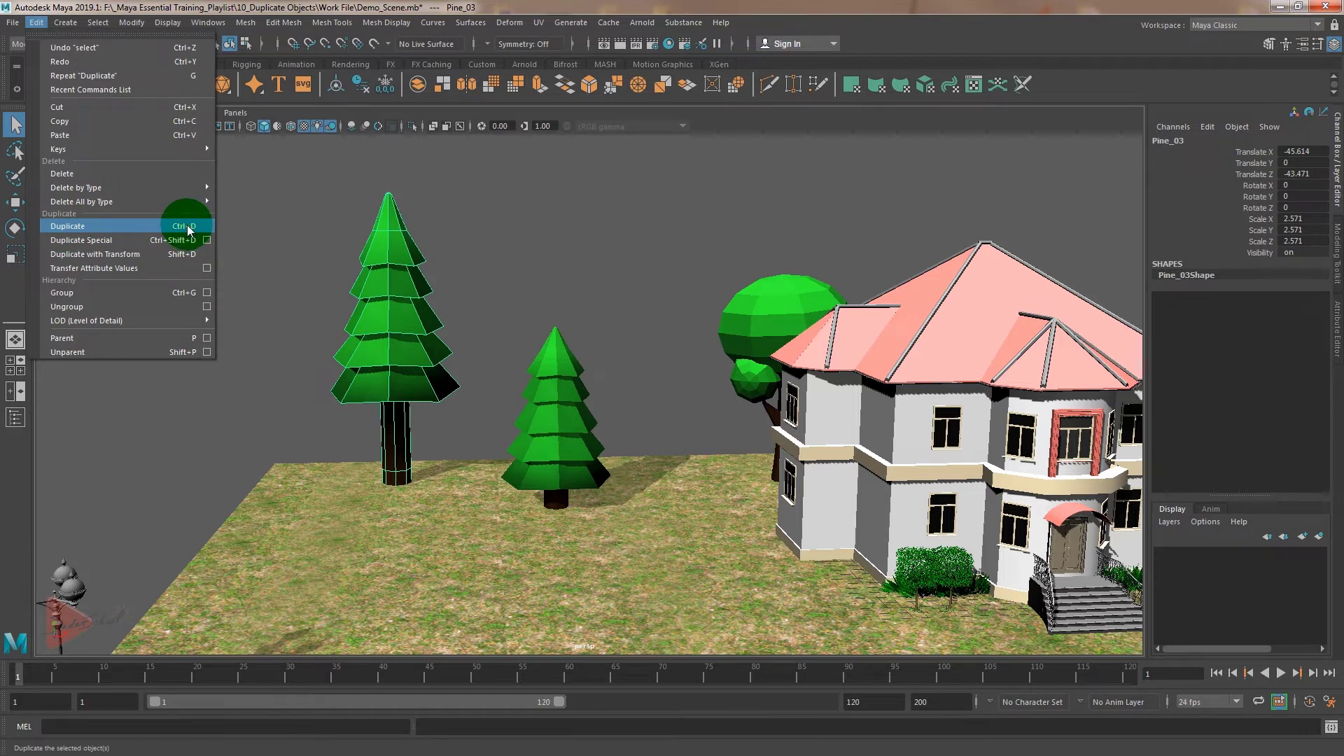
pyautogui.click(93, 228)
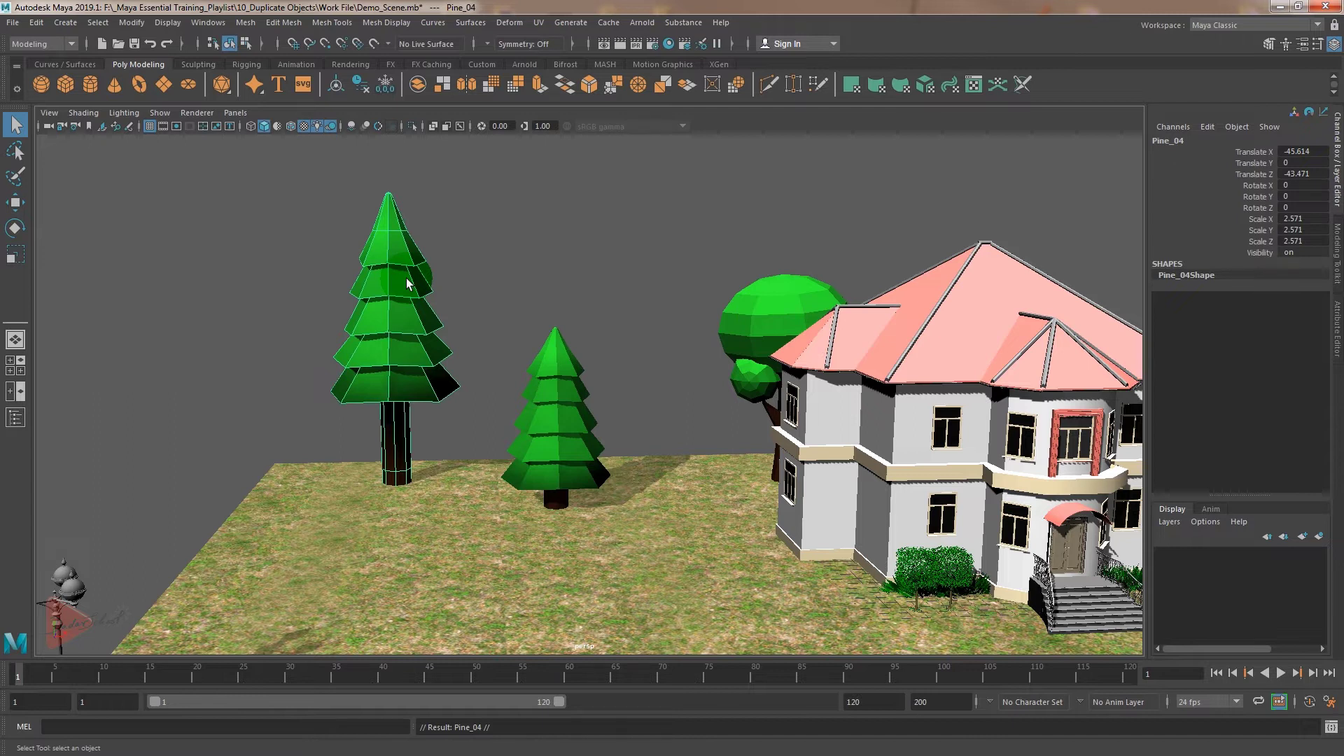
# - Move Pine_04 forward to Z -10.945, rotate it 49.366 in Y and scale to 1.776
pyautogui.press('w')
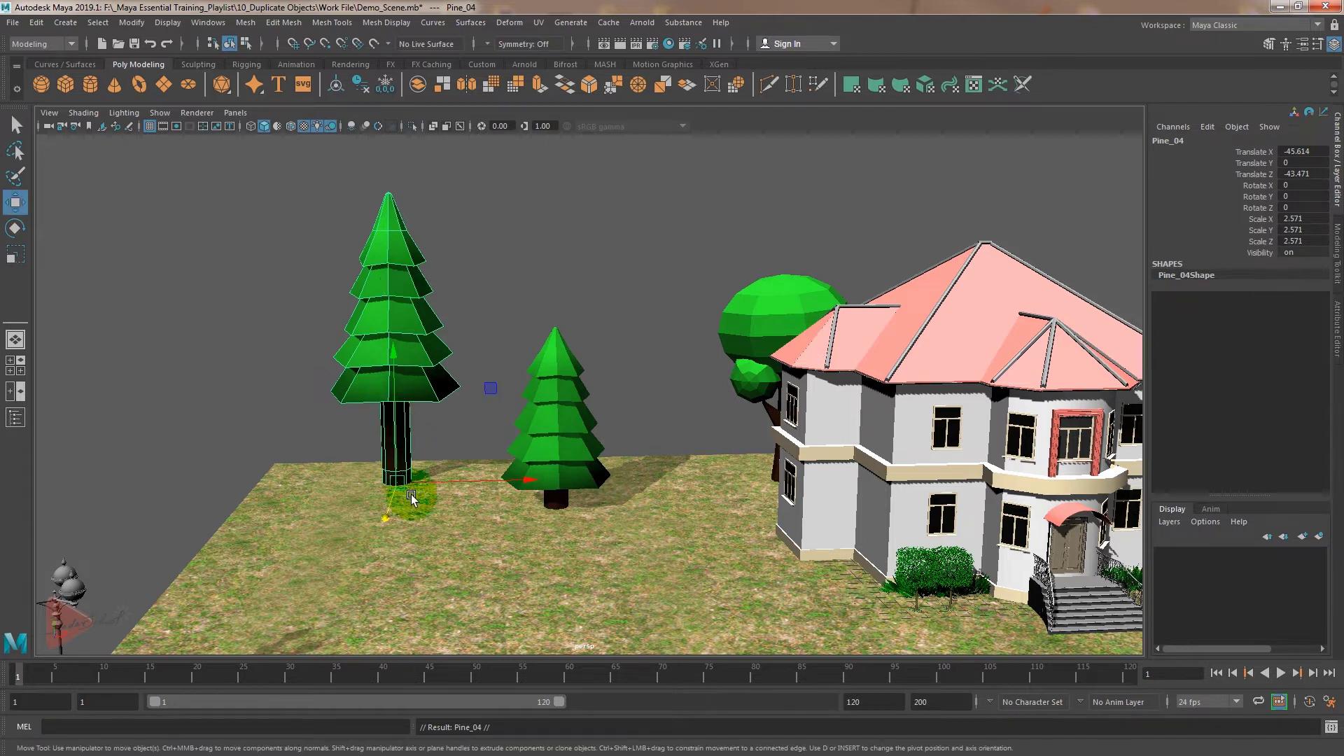
pyautogui.moveTo(388, 516)
pyautogui.mouseDown()
pyautogui.moveTo(386, 602)
pyautogui.moveTo(483, 369)
pyautogui.mouseUp()
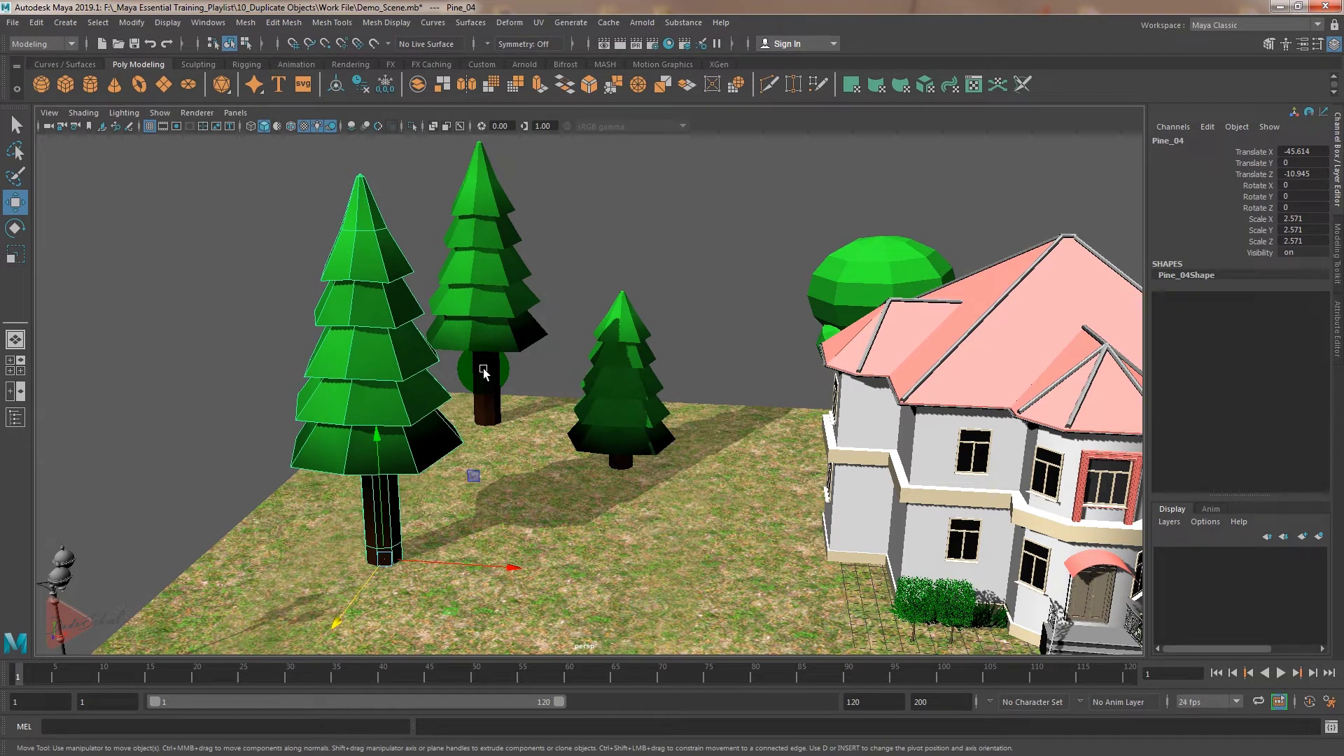
pyautogui.press('e')
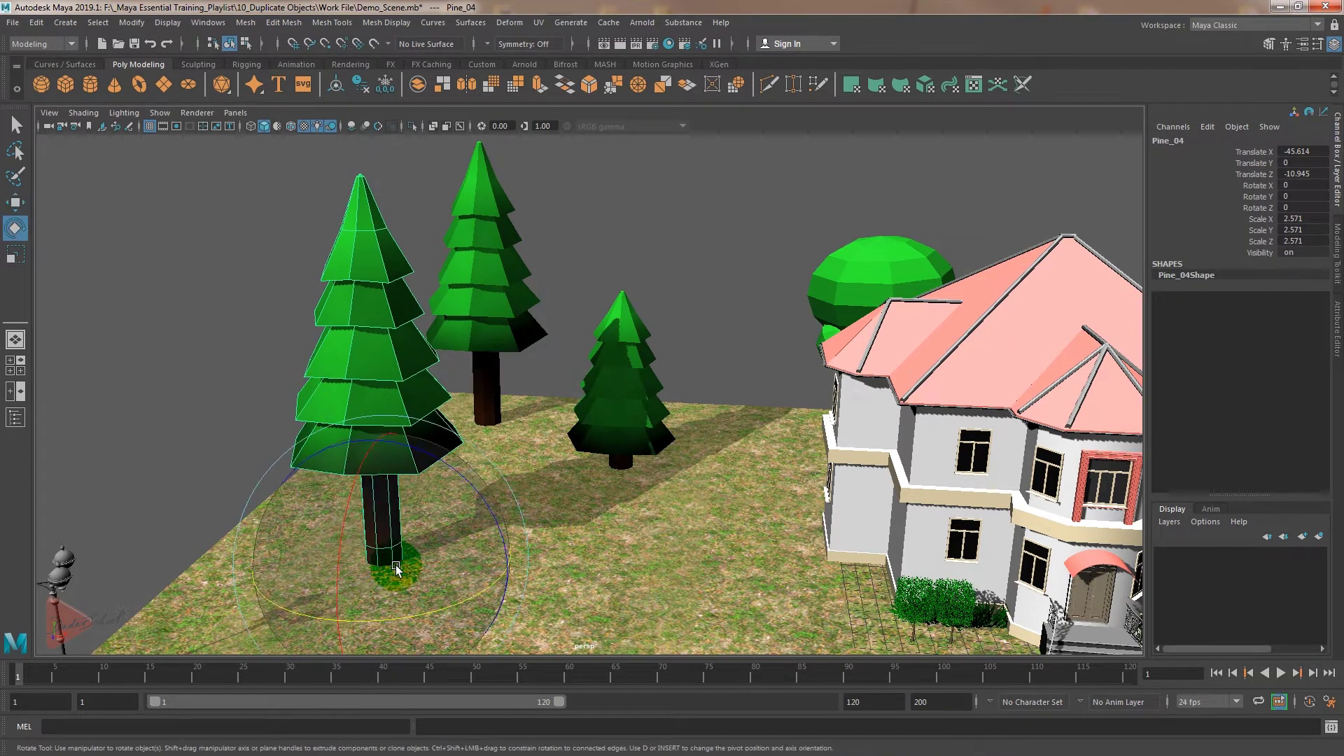
pyautogui.moveTo(390, 607); pyautogui.dragTo(493, 586)
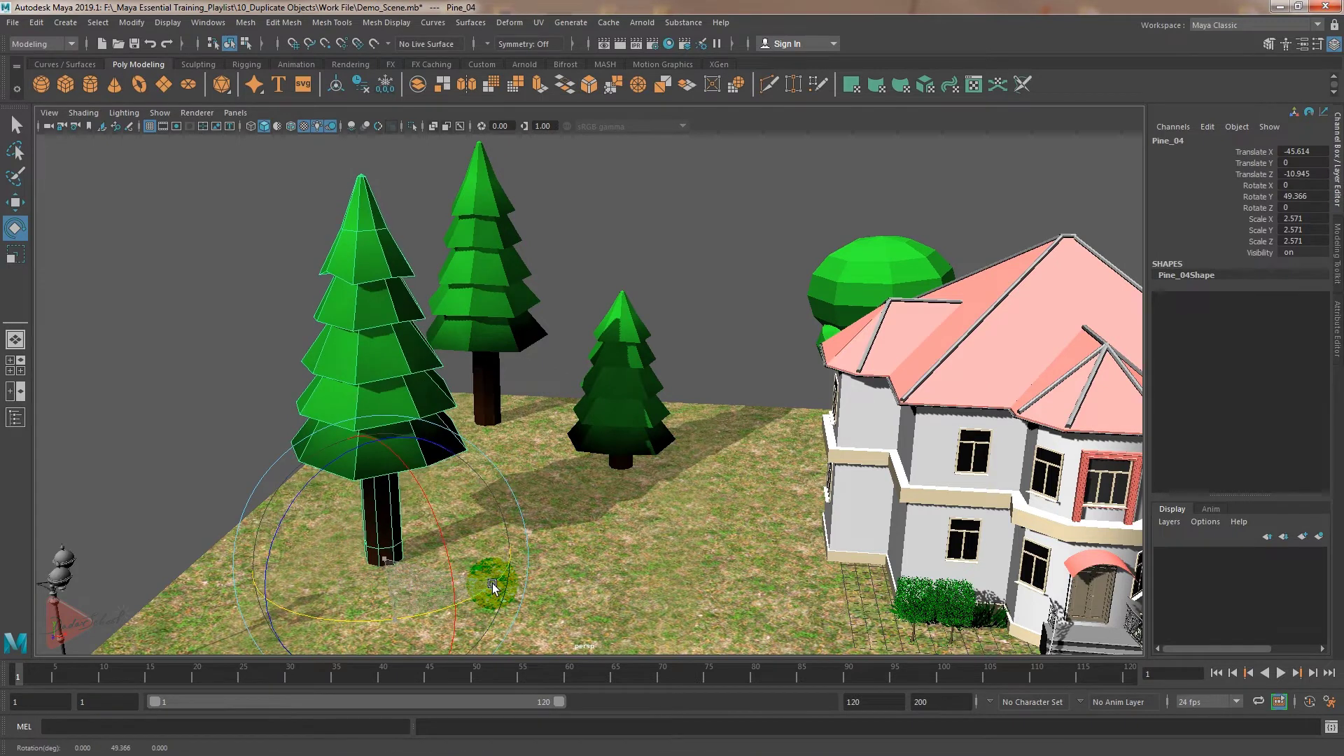
pyautogui.press('r')
pyautogui.moveTo(383, 558); pyautogui.dragTo(256, 359)
pyautogui.scroll(-3, 256, 359)
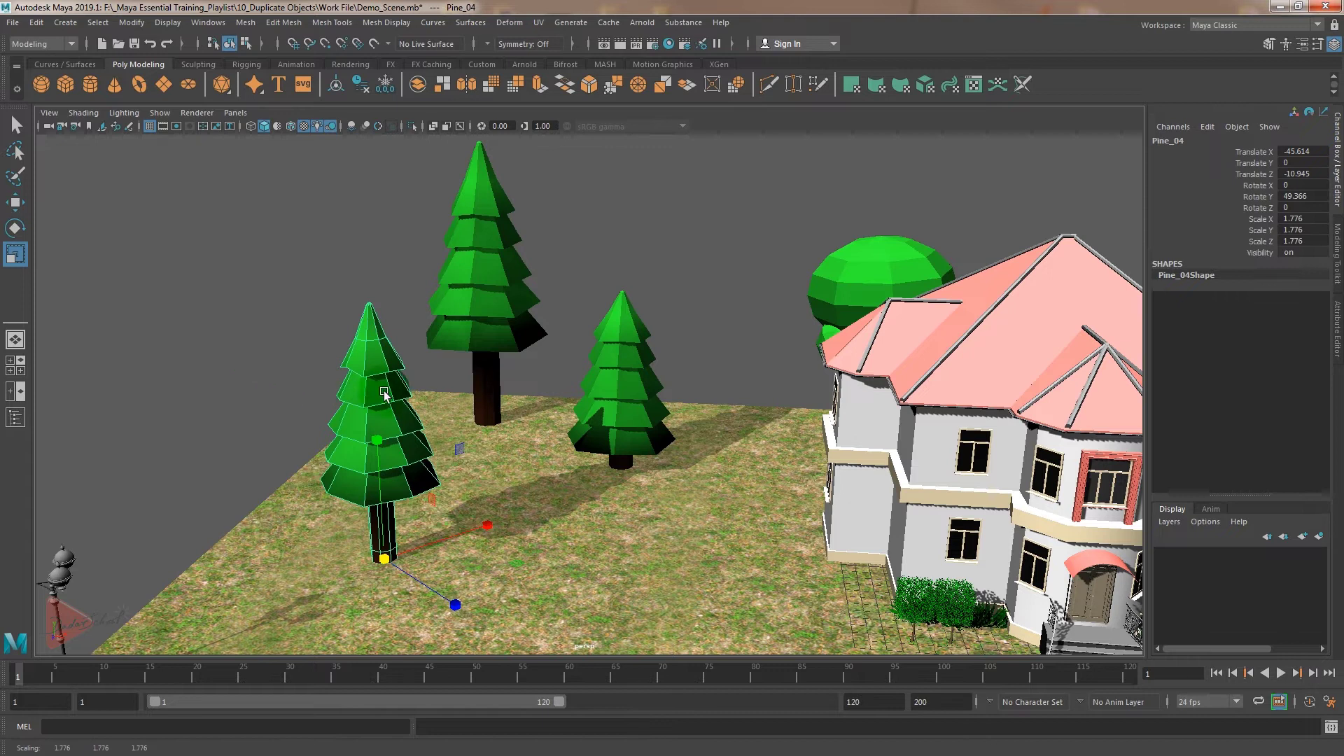
pyautogui.scroll(-3, 385, 371)
pyautogui.keyDown('alt'); pyautogui.moveTo(455, 364); pyautogui.dragTo(514, 377); pyautogui.keyUp('alt')
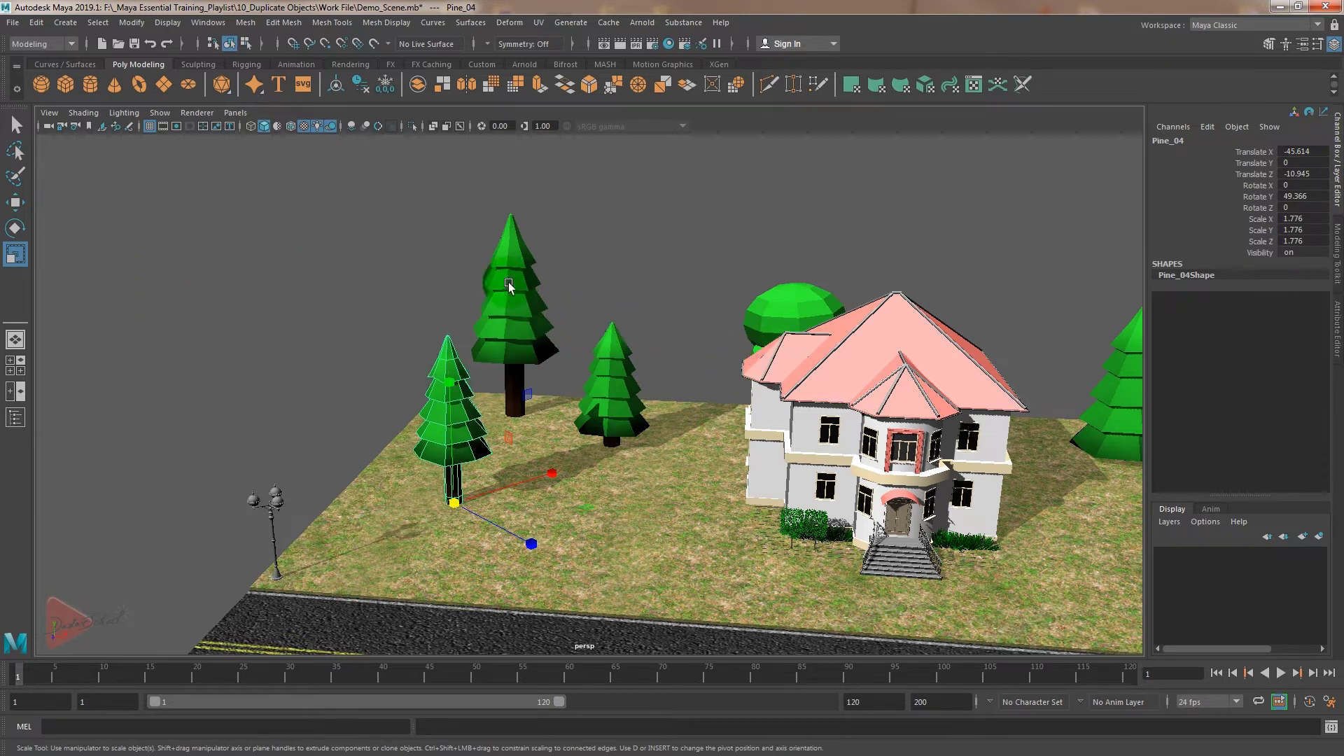
# - Select the three pines beside the house and duplicate them into Pine_05, Pine_06 and Pine_07
pyautogui.moveTo(746, 332)
pyautogui.keyDown('alt'); pyautogui.mouseDown()
pyautogui.moveTo(256, 330)
pyautogui.moveTo(361, 336)
pyautogui.moveTo(630, 420)
pyautogui.mouseUp(); pyautogui.keyUp('alt')
pyautogui.scroll(3, 728, 422)
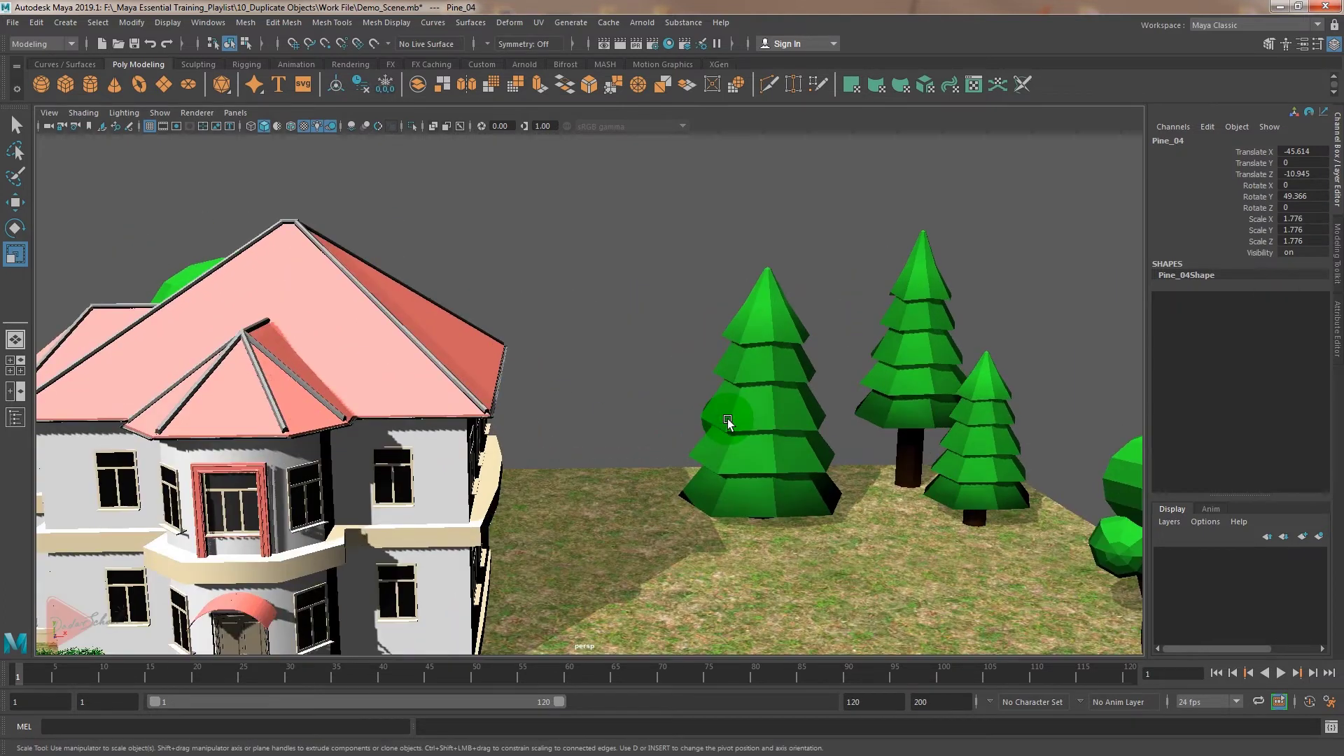
pyautogui.scroll(2, 728, 422)
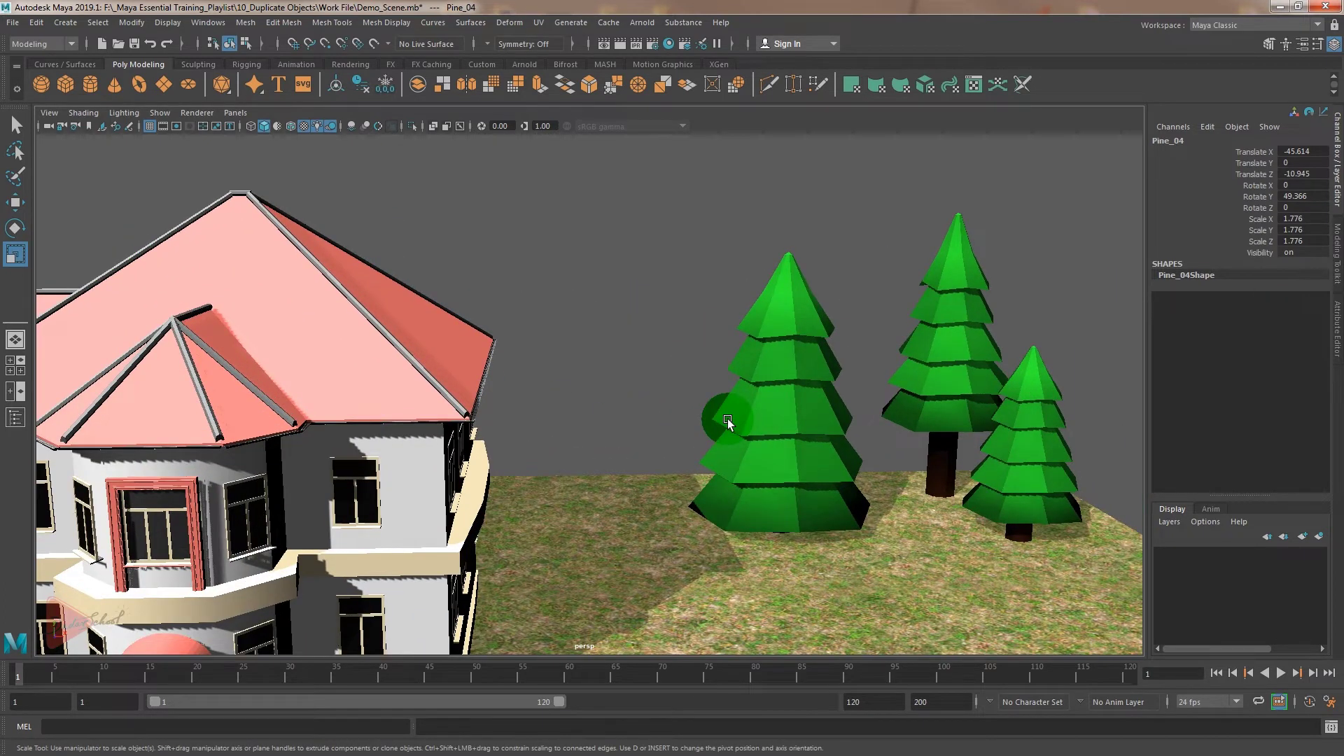
pyautogui.moveTo(690, 208)
pyautogui.mouseDown()
pyautogui.moveTo(1078, 438)
pyautogui.moveTo(1036, 413)
pyautogui.mouseUp()
pyautogui.click(50, 26)
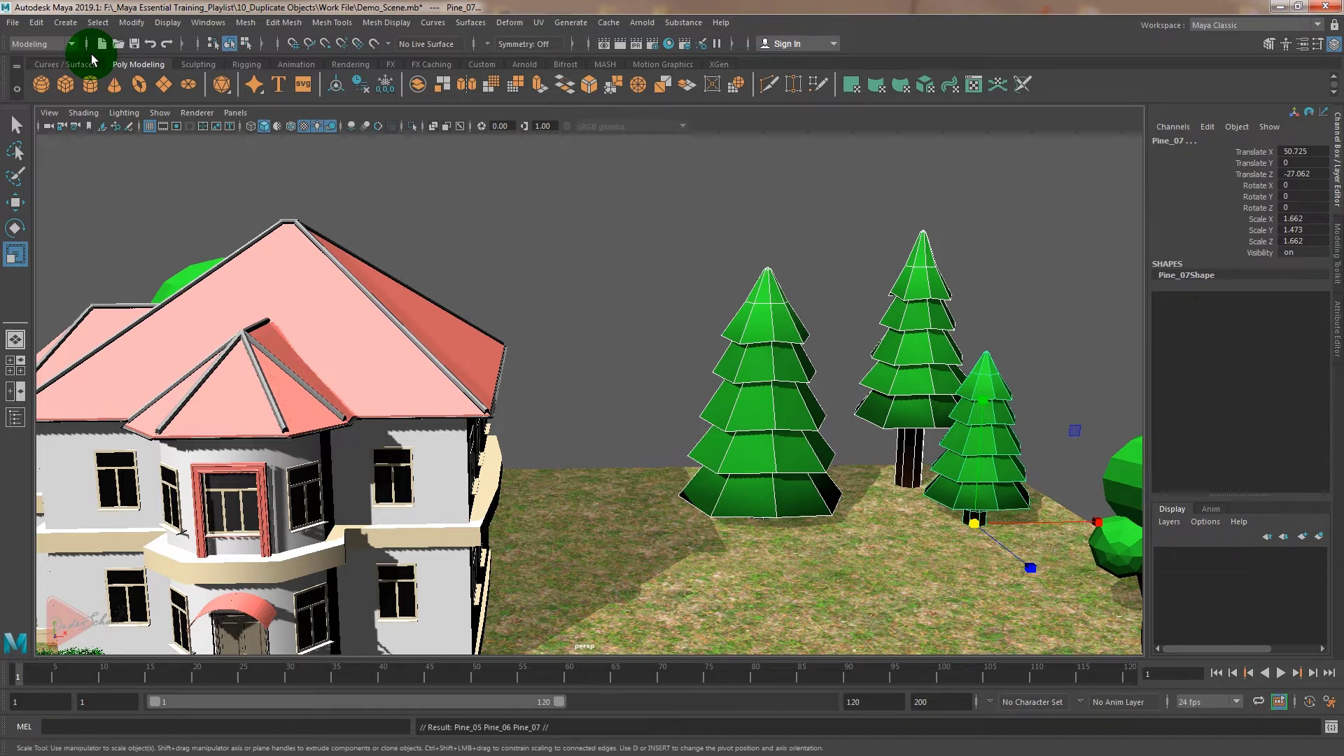
pyautogui.scroll(-3, 636, 481)
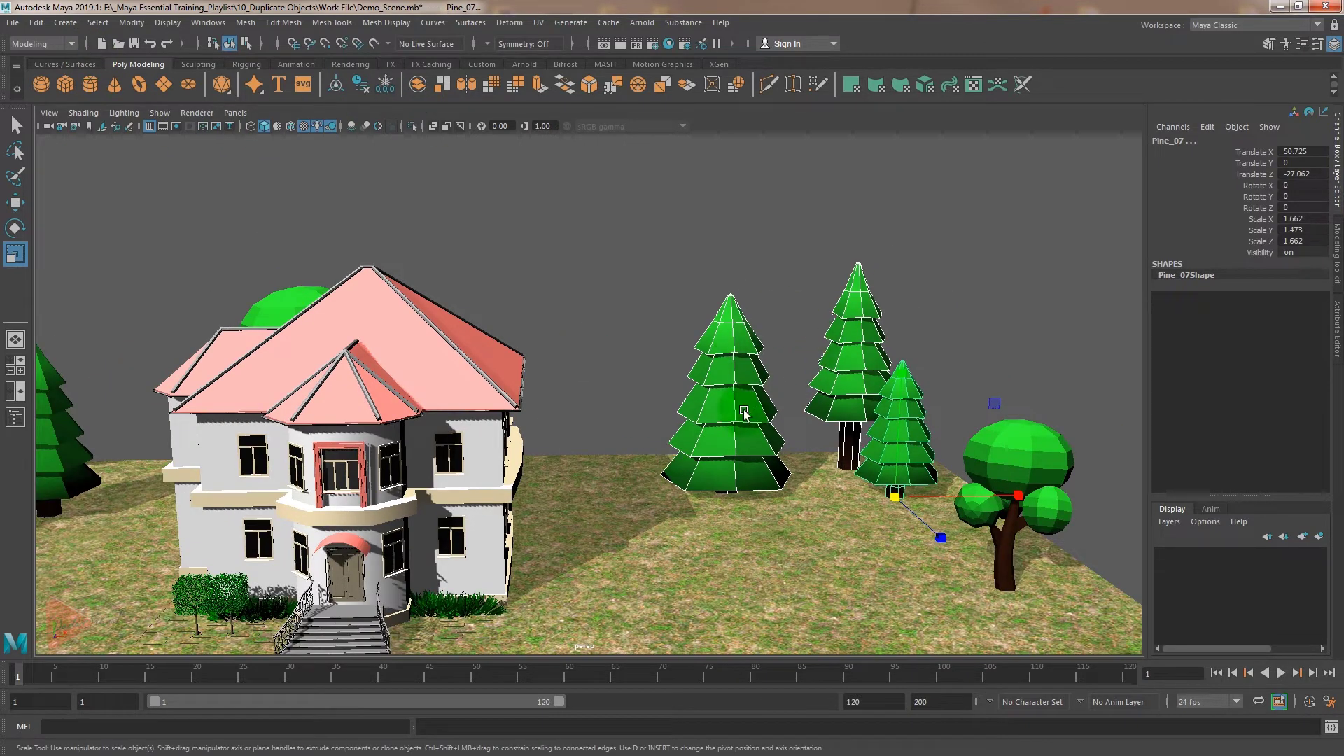
# - Move the three pine copies forward near the road left of the house and shrink them to about 1.07
pyautogui.press('w')
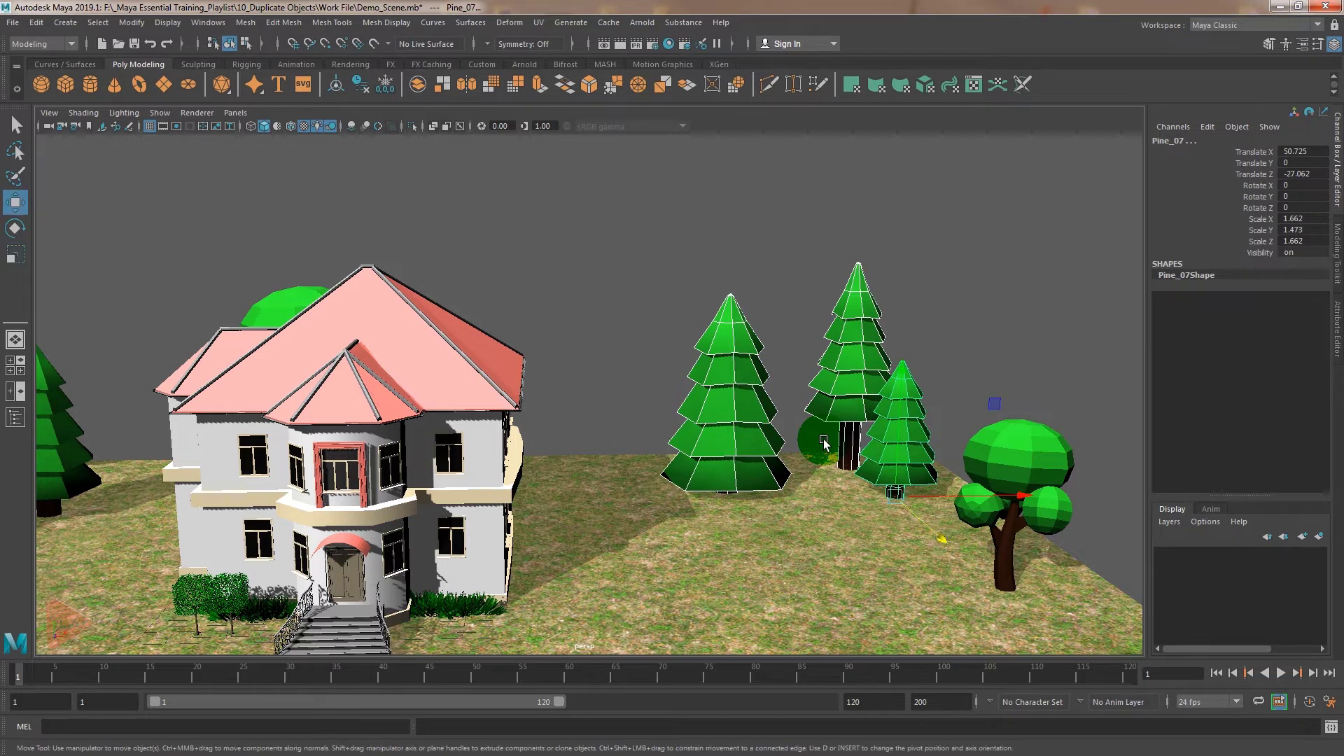
pyautogui.keyDown('alt'); pyautogui.moveTo(828, 530); pyautogui.dragTo(849, 551); pyautogui.keyUp('alt')
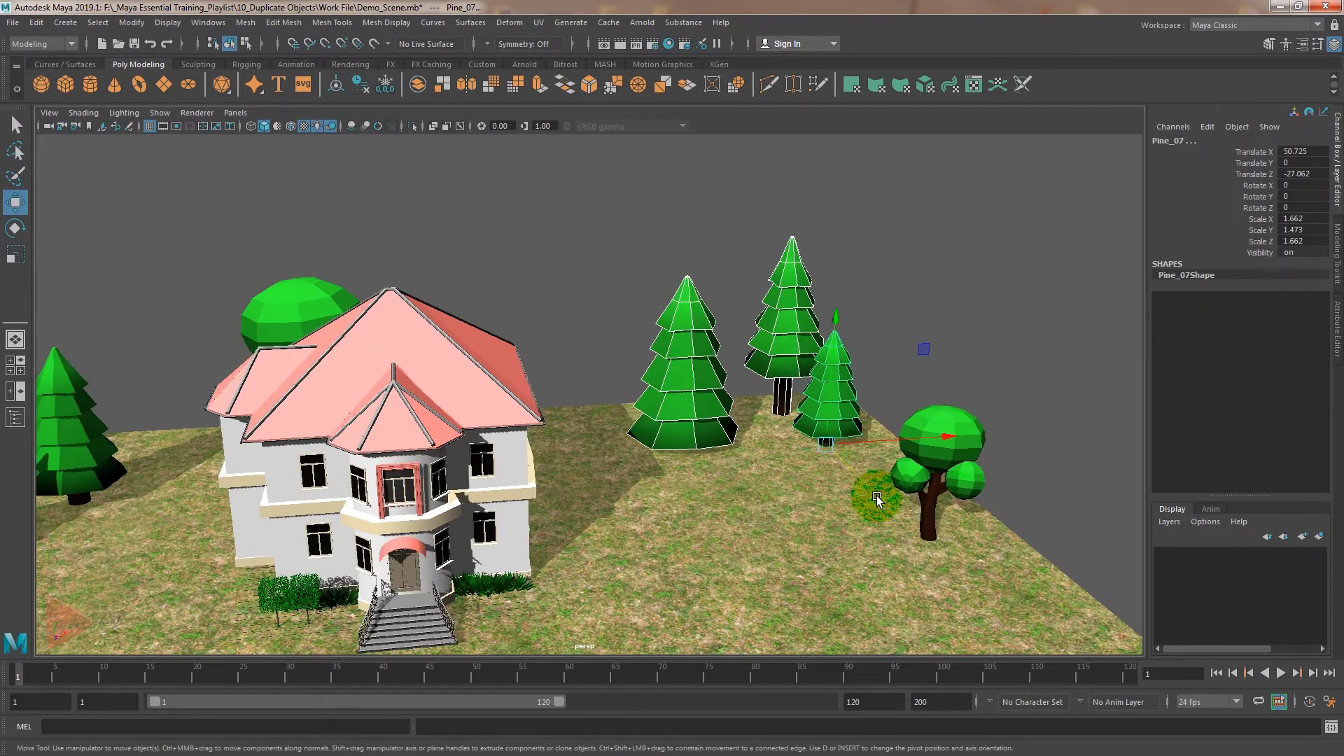
pyautogui.moveTo(879, 497); pyautogui.dragTo(1080, 729)
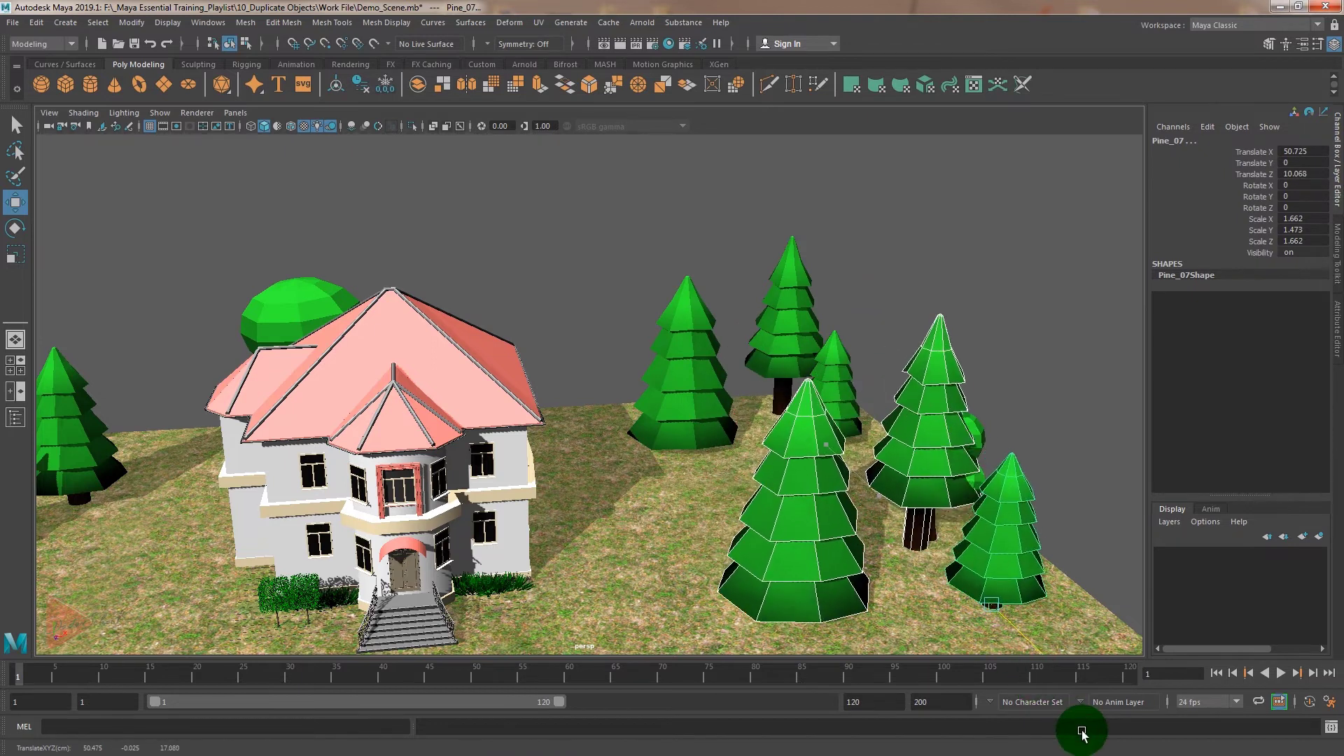
pyautogui.keyDown('alt'); pyautogui.moveTo(1073, 720); pyautogui.dragTo(973, 497, button='right'); pyautogui.keyUp('alt')
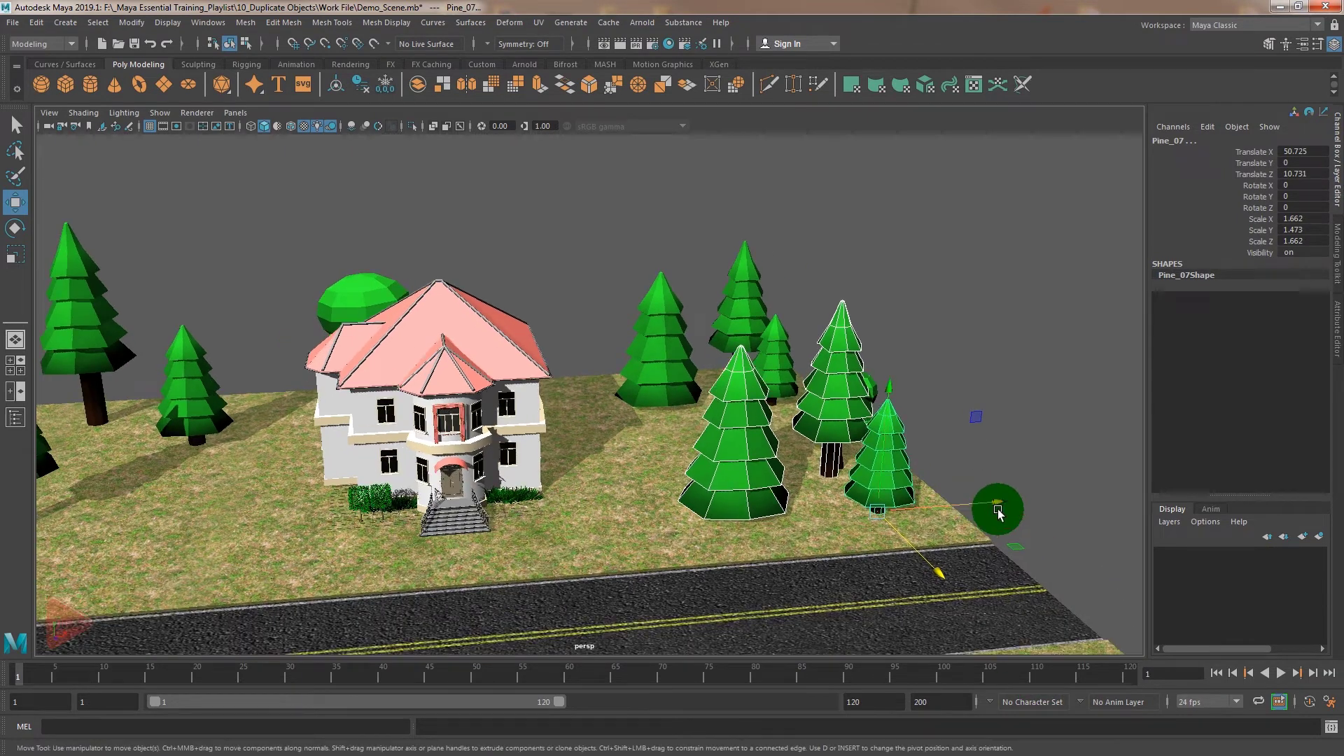
pyautogui.moveTo(973, 497); pyautogui.dragTo(409, 518)
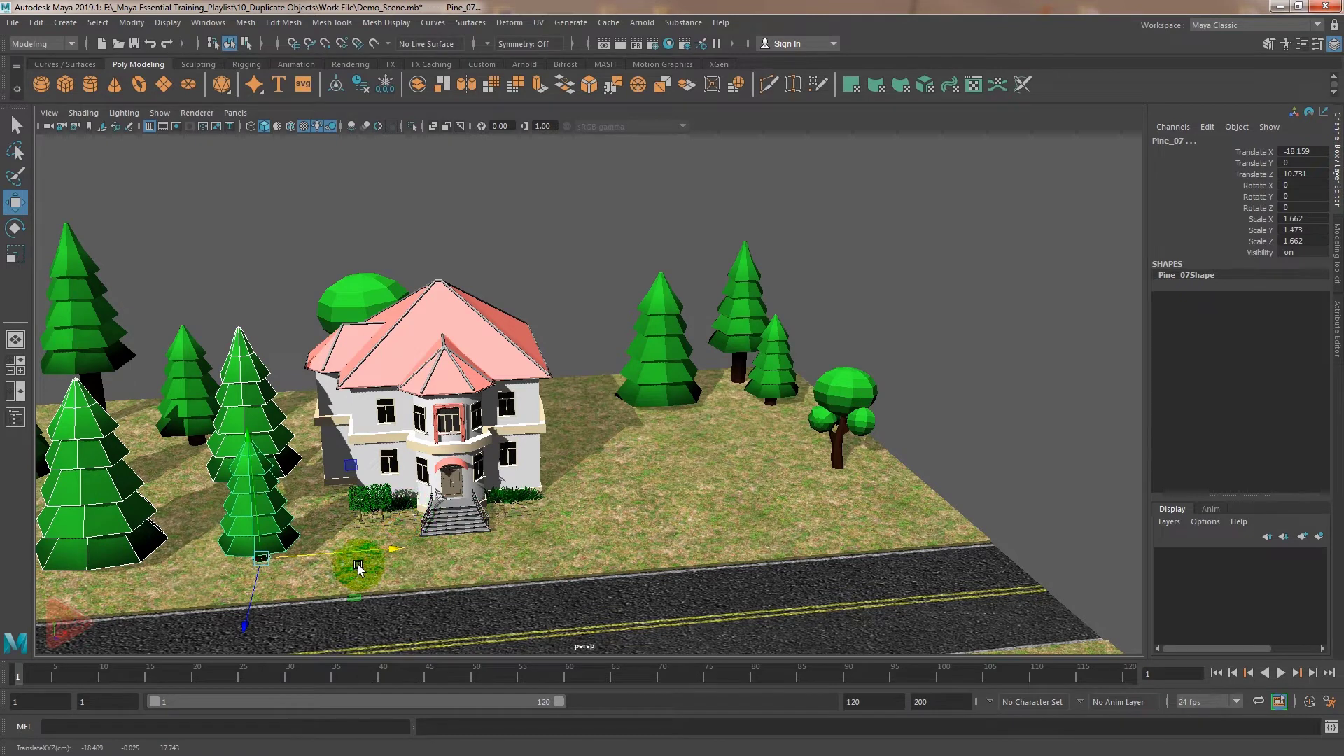
pyautogui.press('e')
pyautogui.press('r')
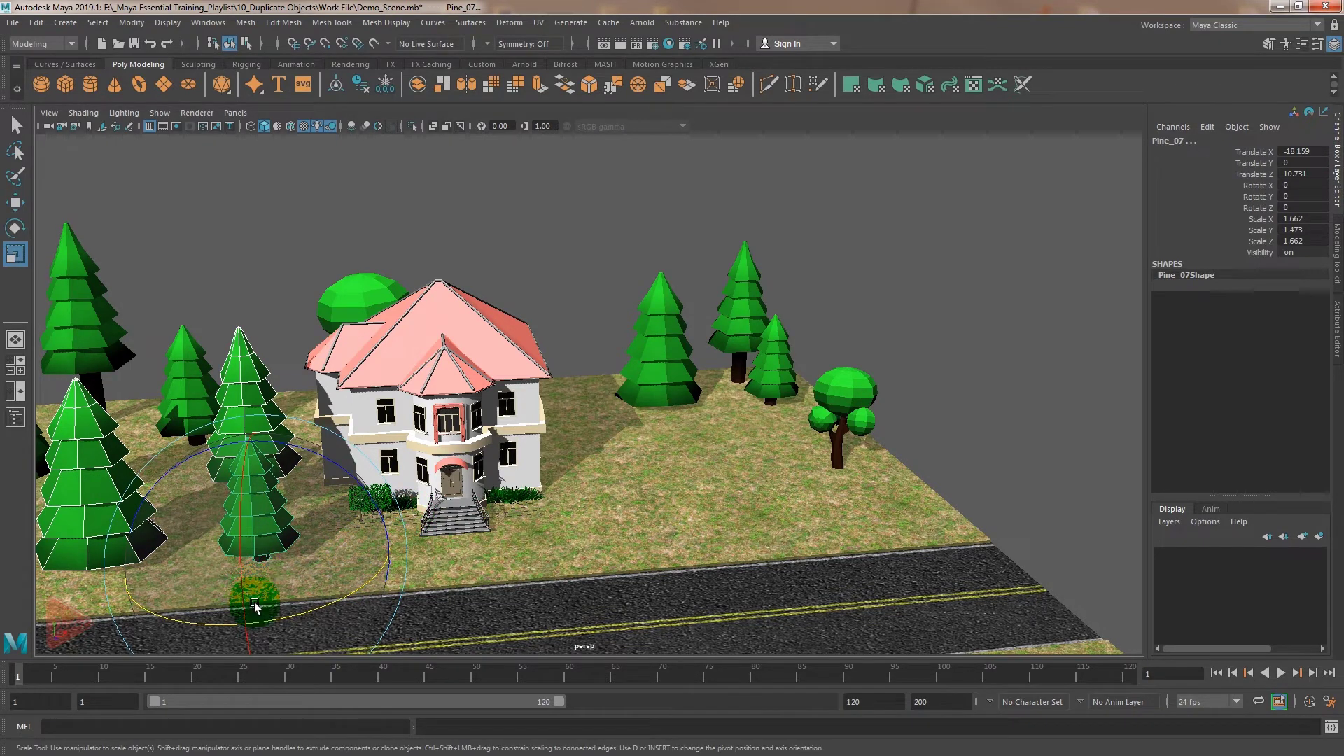
pyautogui.moveTo(260, 558); pyautogui.dragTo(215, 469)
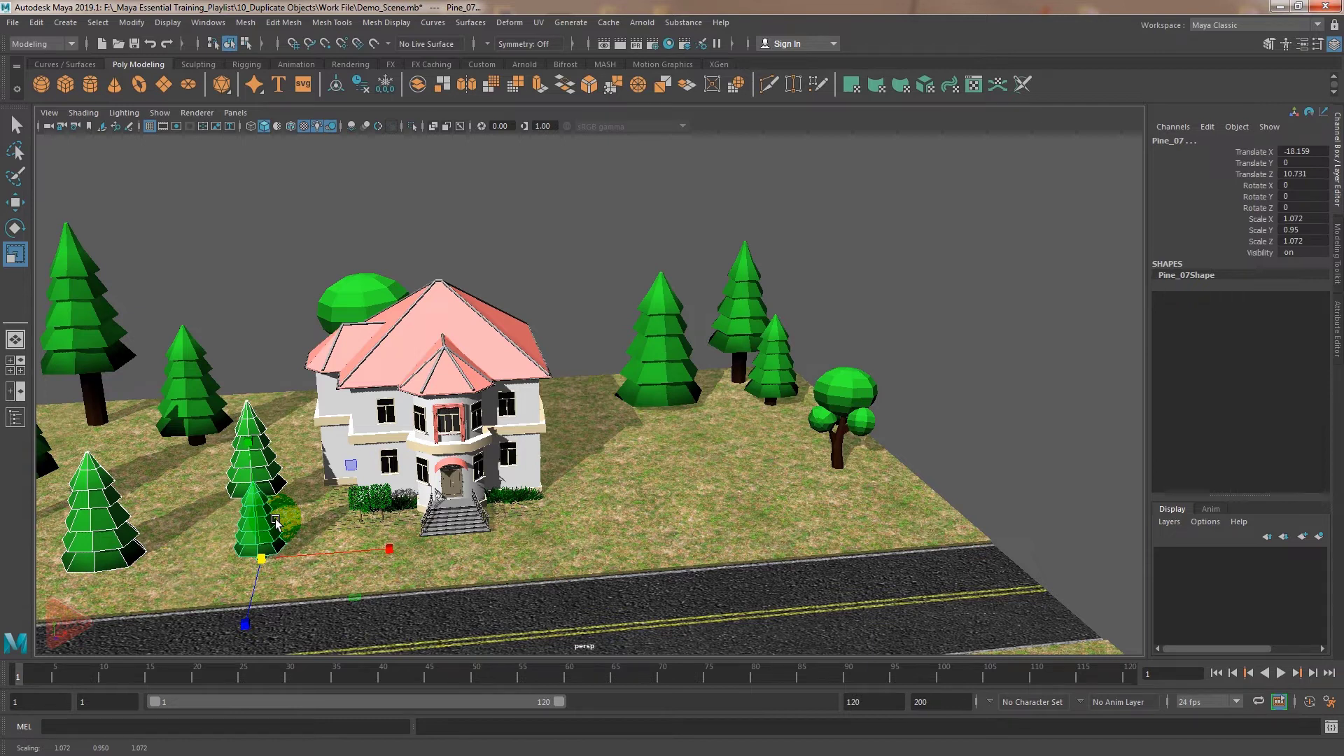
# - Zoom in on the scene and select the round leafy tree on the right
pyautogui.scroll(2, 381, 456)
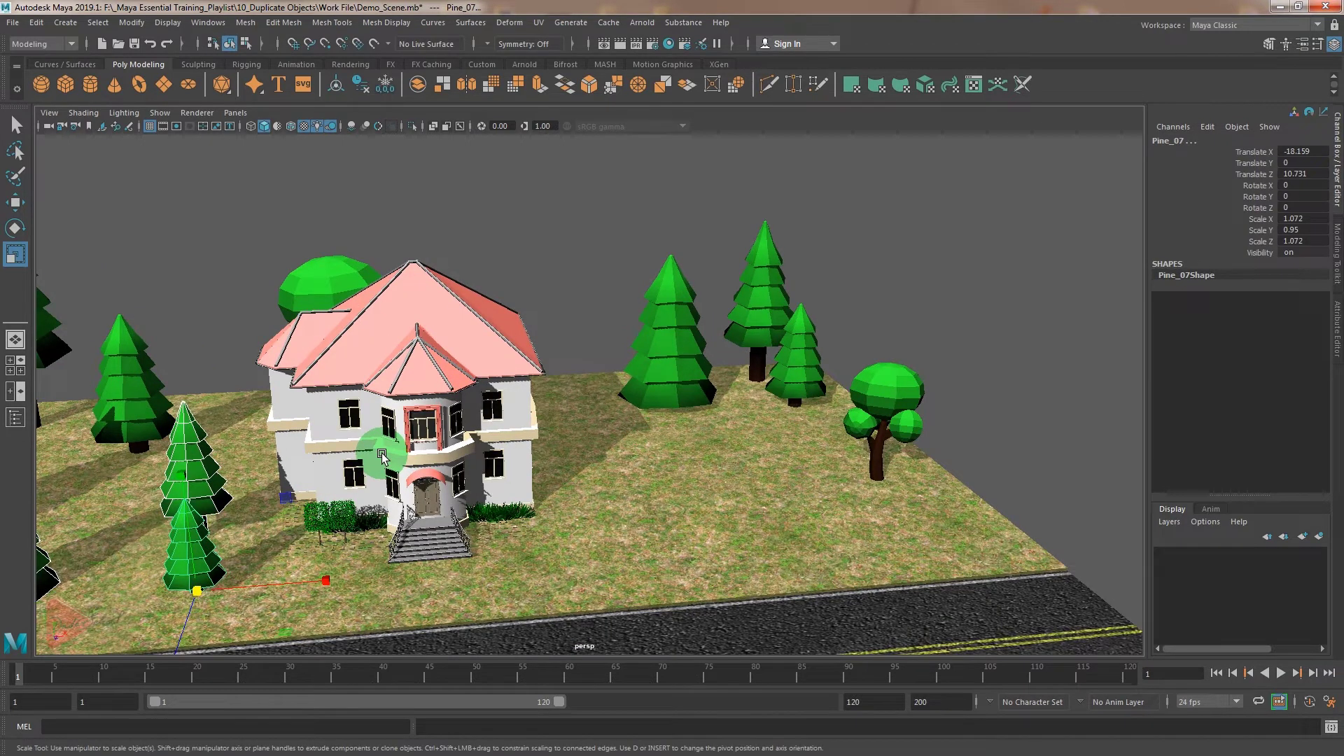
pyautogui.scroll(-2, 382, 456)
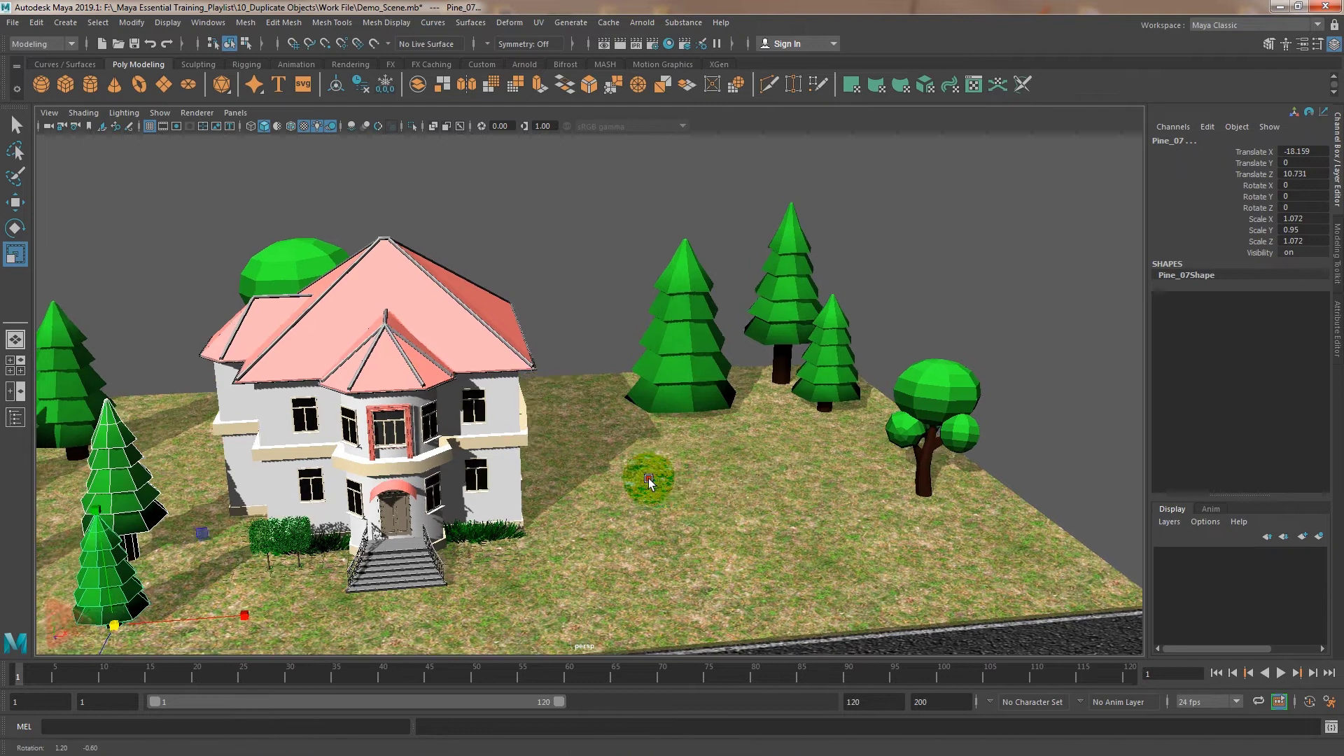
pyautogui.scroll(3, 630, 470)
pyautogui.scroll(1, 774, 464)
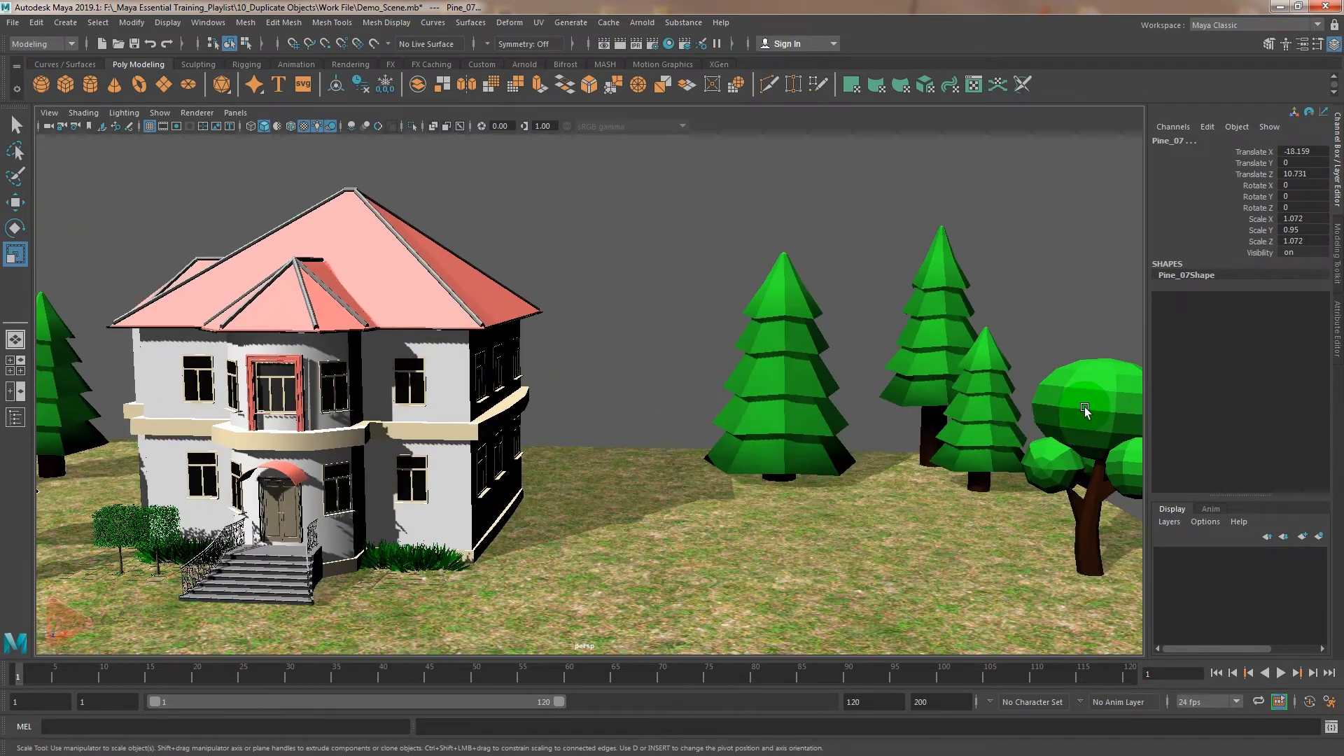
pyautogui.scroll(2, 1037, 459)
pyautogui.keyDown('alt'); pyautogui.moveTo(1036, 459); pyautogui.dragTo(1001, 463, button='middle'); pyautogui.keyUp('alt')
pyautogui.click(1020, 422)
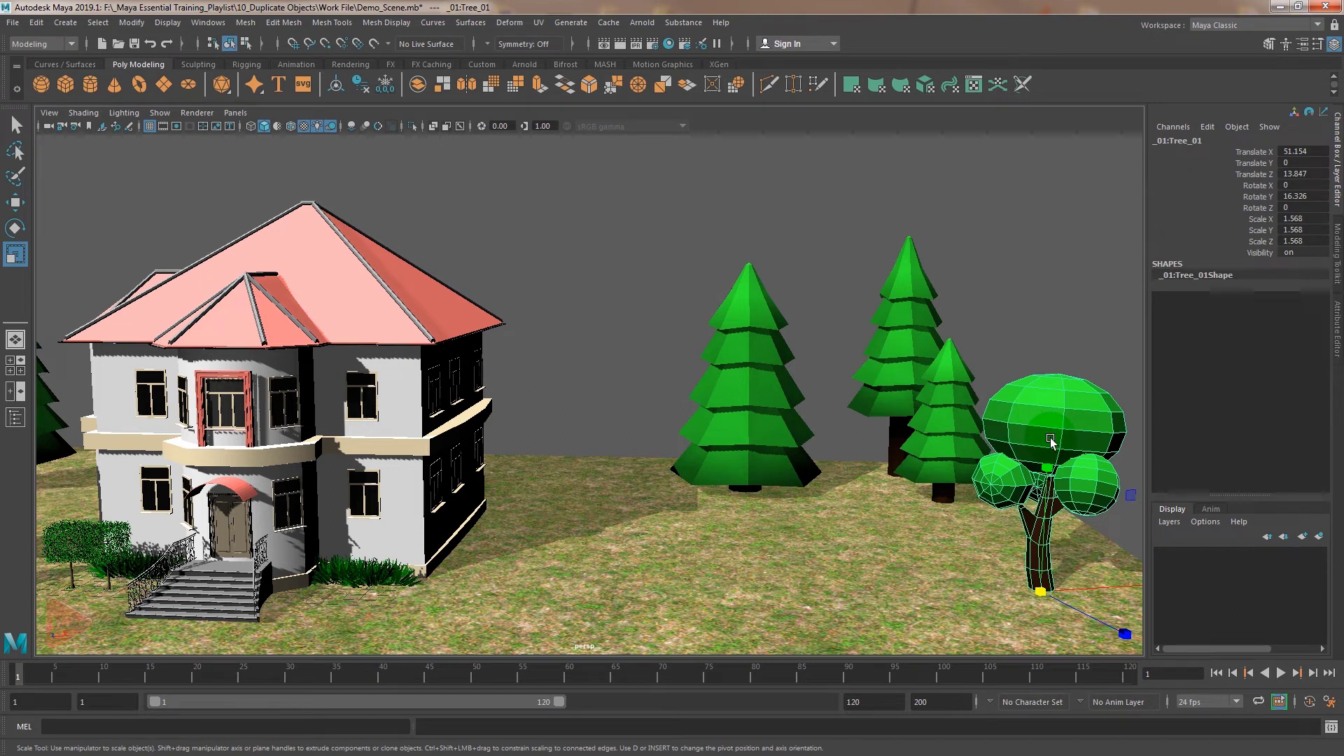
# - Copy and paste the round leafy tree to create group5, ready to move it
pyautogui.click(35, 22)
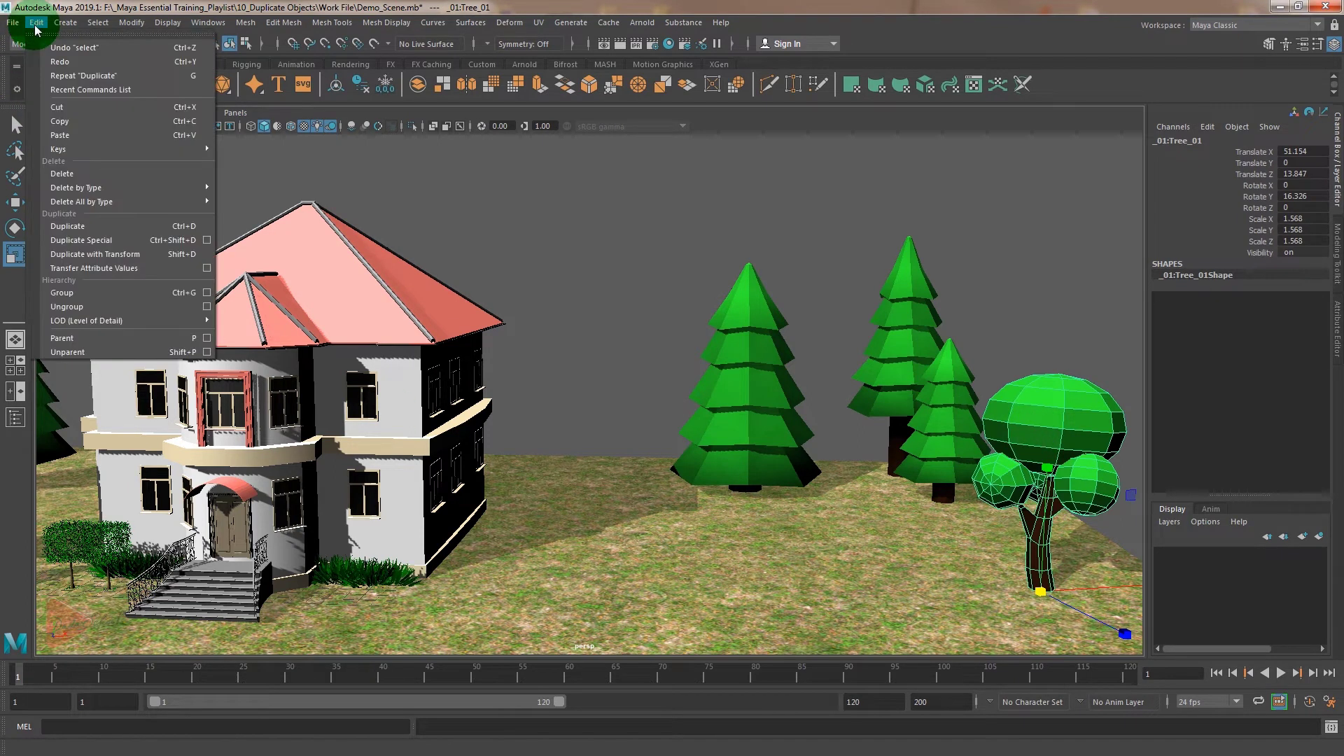
pyautogui.click(75, 122)
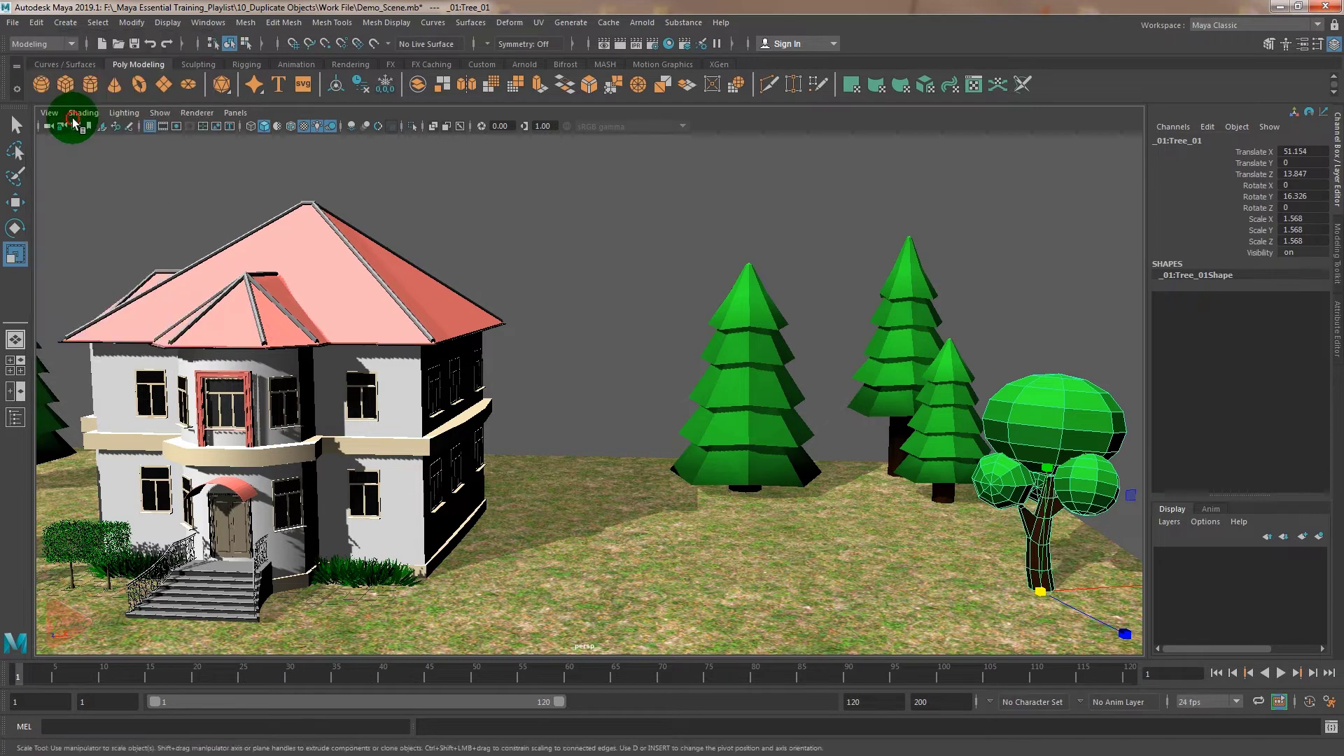
pyautogui.click(36, 22)
pyautogui.click(70, 137)
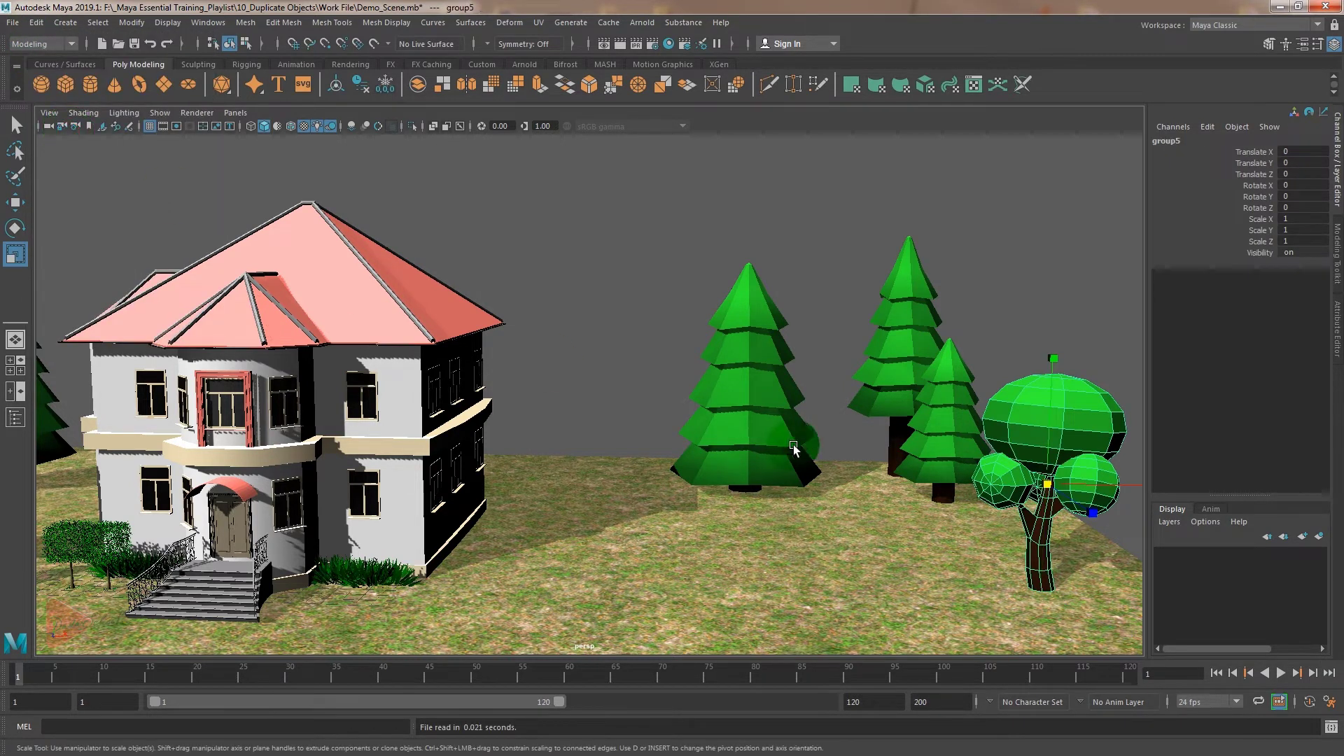
pyautogui.moveTo(1061, 516)
pyautogui.keyDown('alt'); pyautogui.mouseDown()
pyautogui.moveTo(1024, 530)
pyautogui.moveTo(997, 515)
pyautogui.moveTo(1087, 520)
pyautogui.moveTo(531, 555)
pyautogui.mouseUp(); pyautogui.keyUp('alt')
pyautogui.press('w')
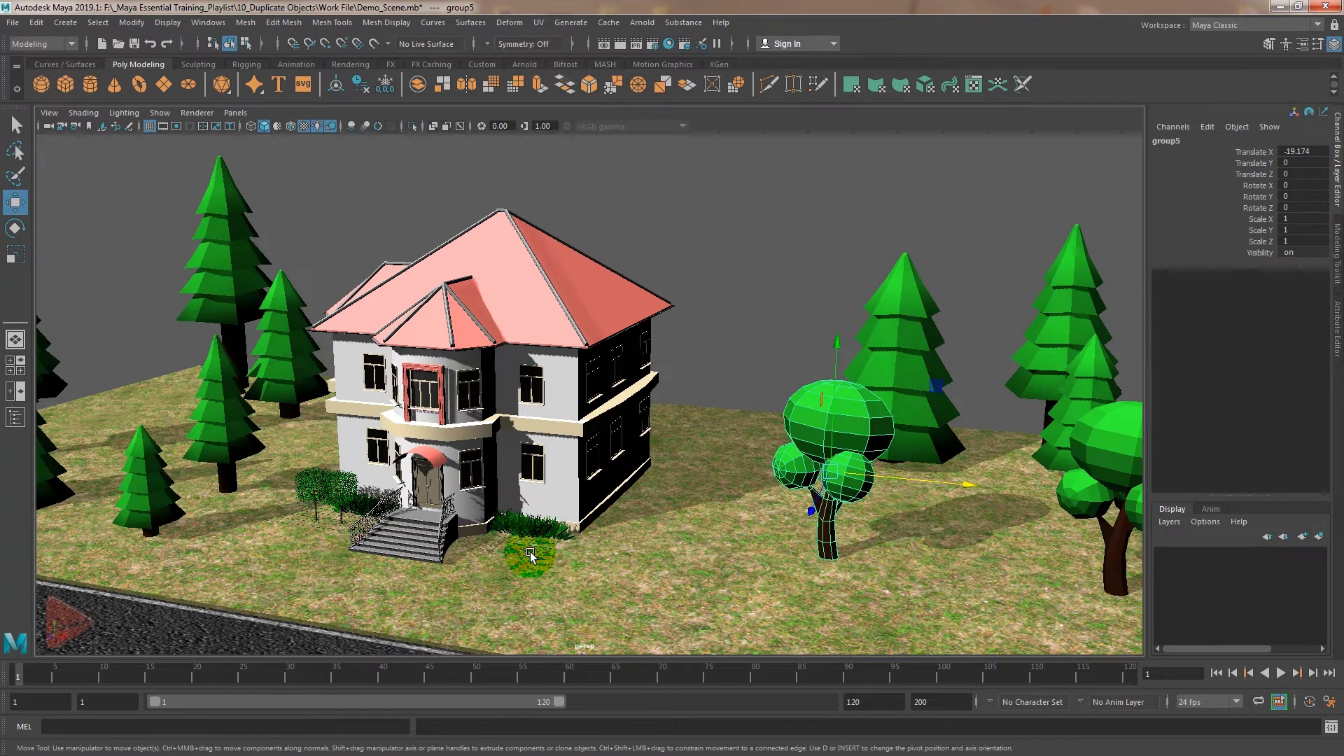
pyautogui.scroll(-5, 299, 558)
pyautogui.keyDown('alt'); pyautogui.moveTo(299, 558); pyautogui.dragTo(364, 544, button='right'); pyautogui.keyUp('alt')
pyautogui.moveTo(364, 544)
pyautogui.keyDown('alt'); pyautogui.mouseDown()
pyautogui.moveTo(460, 550)
pyautogui.moveTo(384, 544)
pyautogui.moveTo(396, 548)
pyautogui.mouseUp(); pyautogui.keyUp('alt')
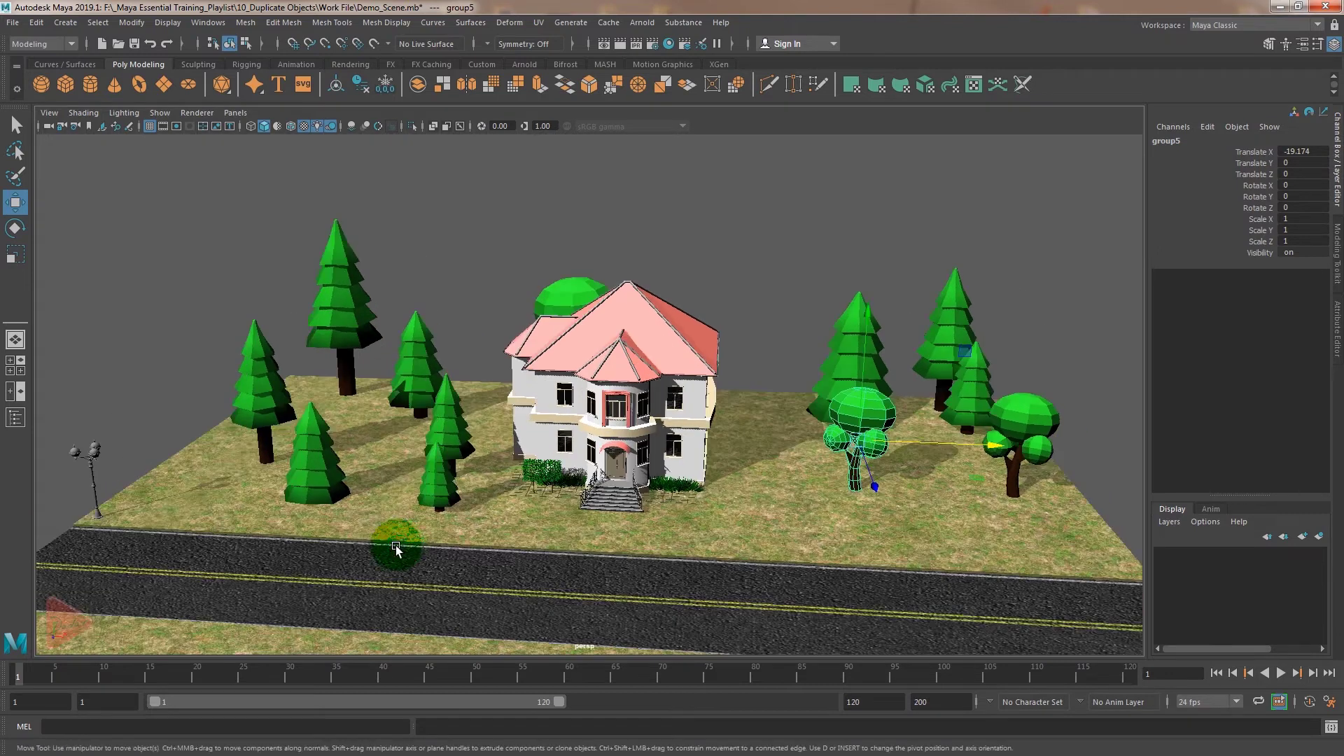
pyautogui.keyDown('alt'); pyautogui.moveTo(180, 511); pyautogui.dragTo(390, 504); pyautogui.keyUp('alt')
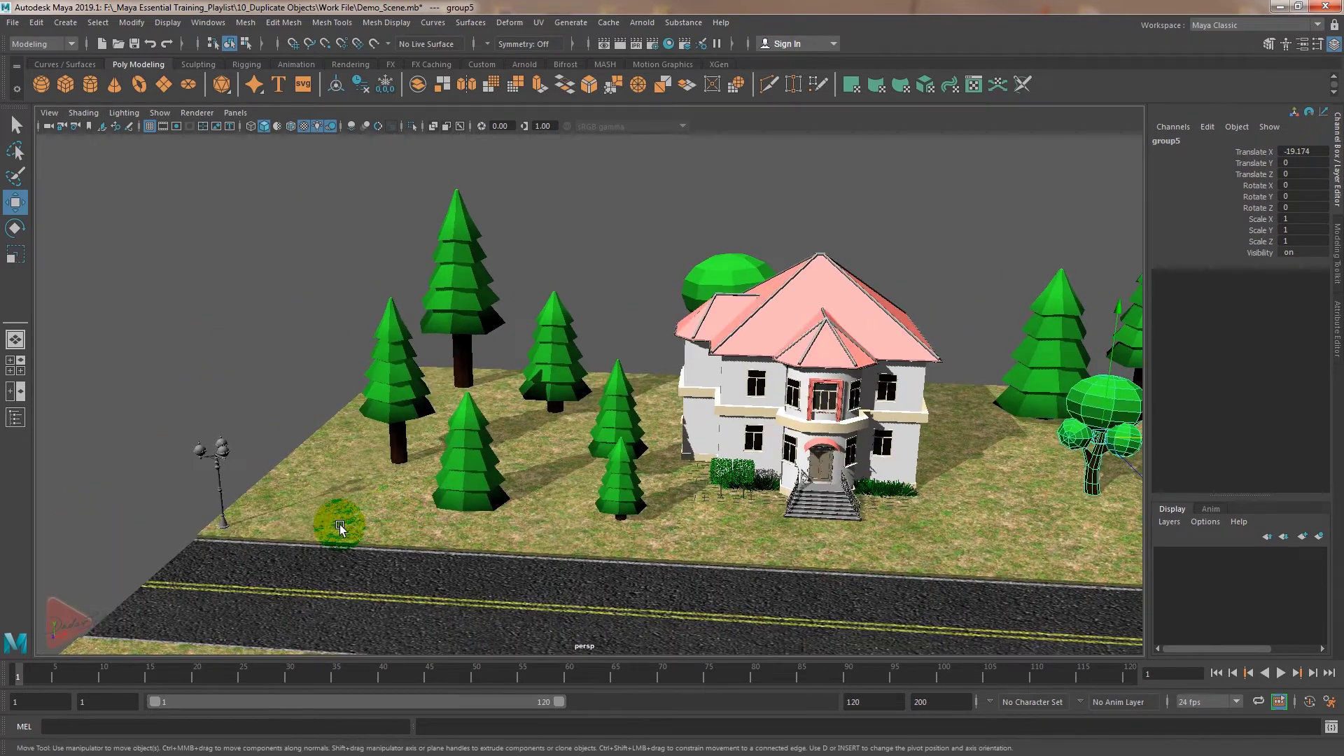
pyautogui.scroll(2, 340, 527)
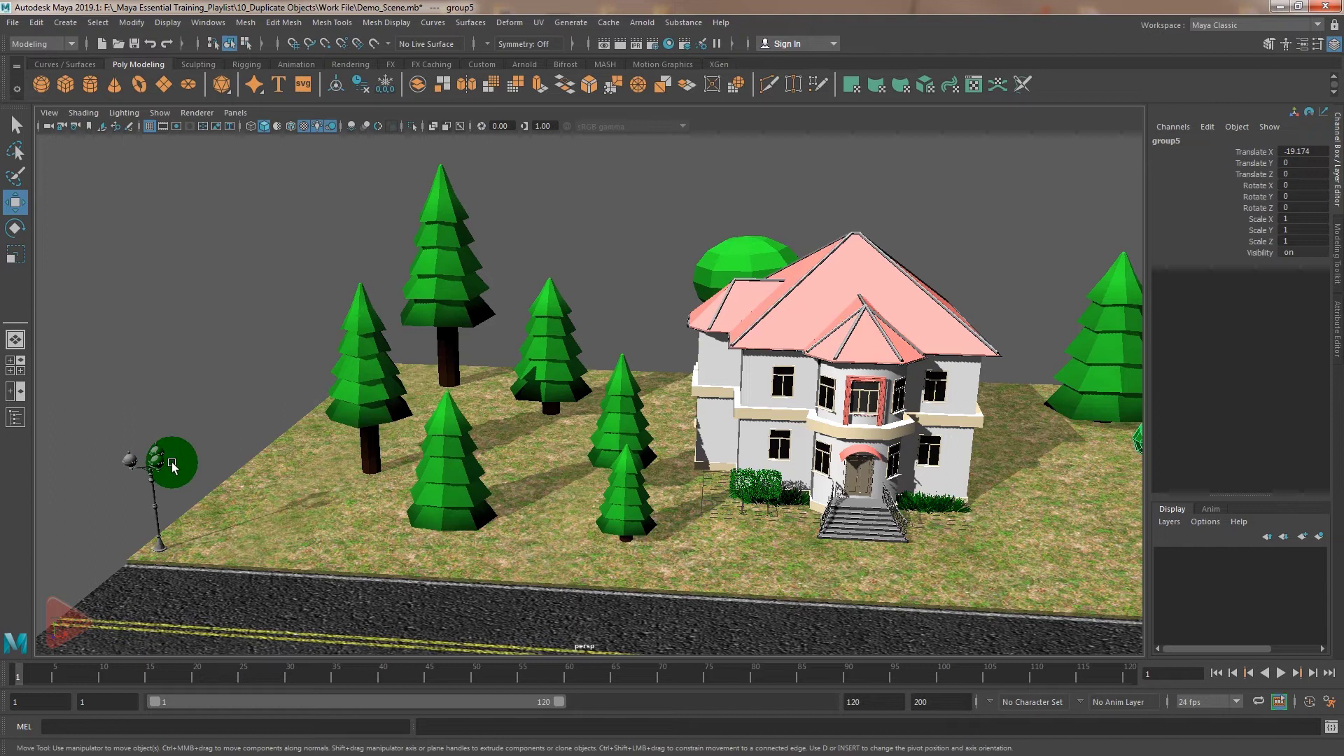
# - Select the lamp post Donut17 and frame the view on it
pyautogui.press('q')
pyautogui.click(150, 498)
pyautogui.press('f')
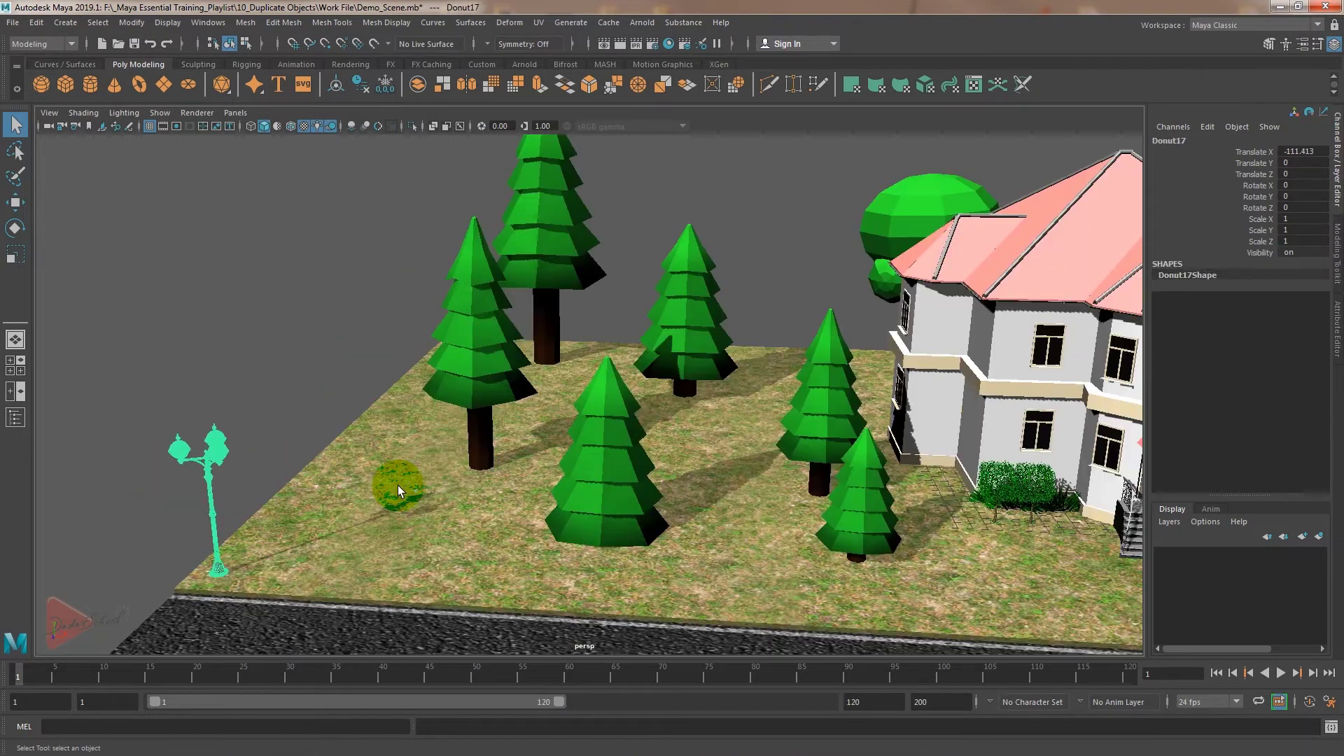
pyautogui.moveTo(398, 485)
pyautogui.keyDown('alt'); pyautogui.mouseDown(button='middle')
pyautogui.moveTo(390, 515)
pyautogui.moveTo(410, 528)
pyautogui.moveTo(545, 510)
pyautogui.moveTo(478, 483)
pyautogui.mouseUp(button='middle'); pyautogui.keyUp('alt')
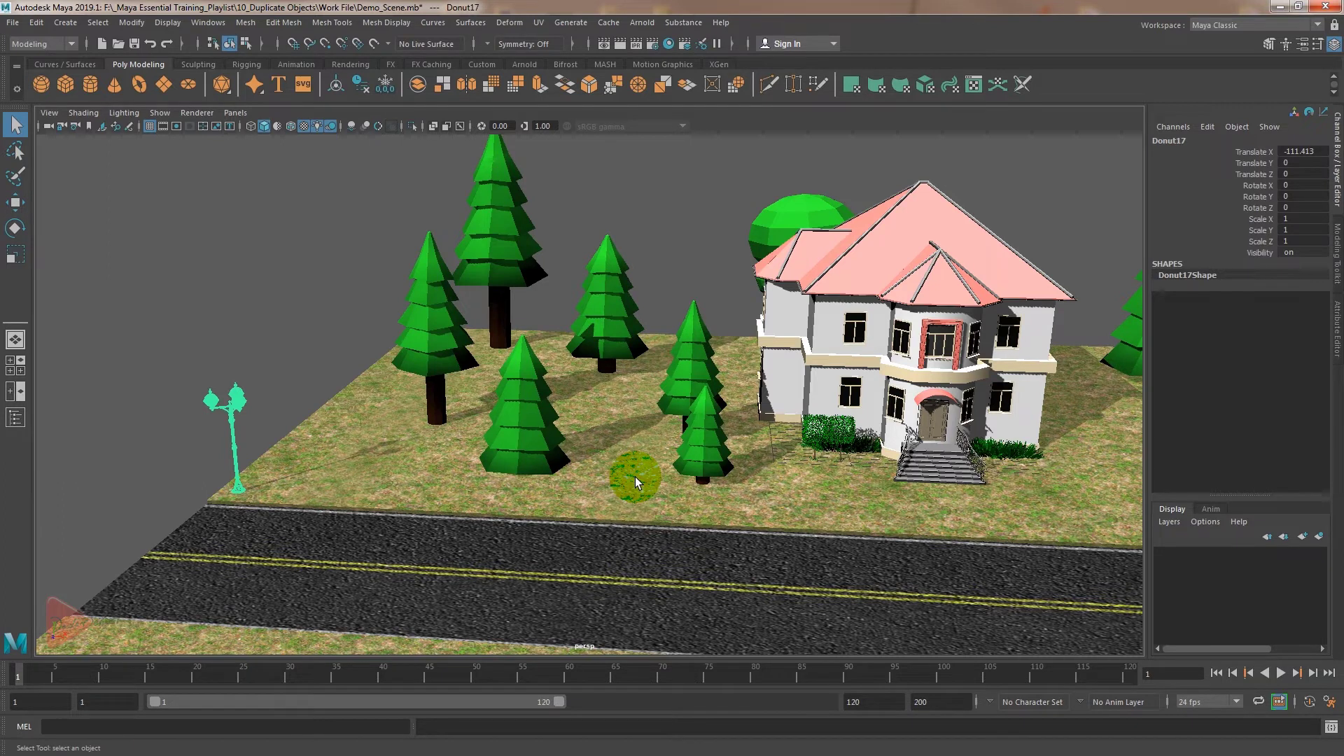
# - Orbit to a low side-on view of the road and bring up the Edit menu
pyautogui.moveTo(636, 476); pyautogui.dragTo(287, 430)
pyautogui.keyDown('alt'); pyautogui.moveTo(617, 510); pyautogui.dragTo(578, 578); pyautogui.keyUp('alt')
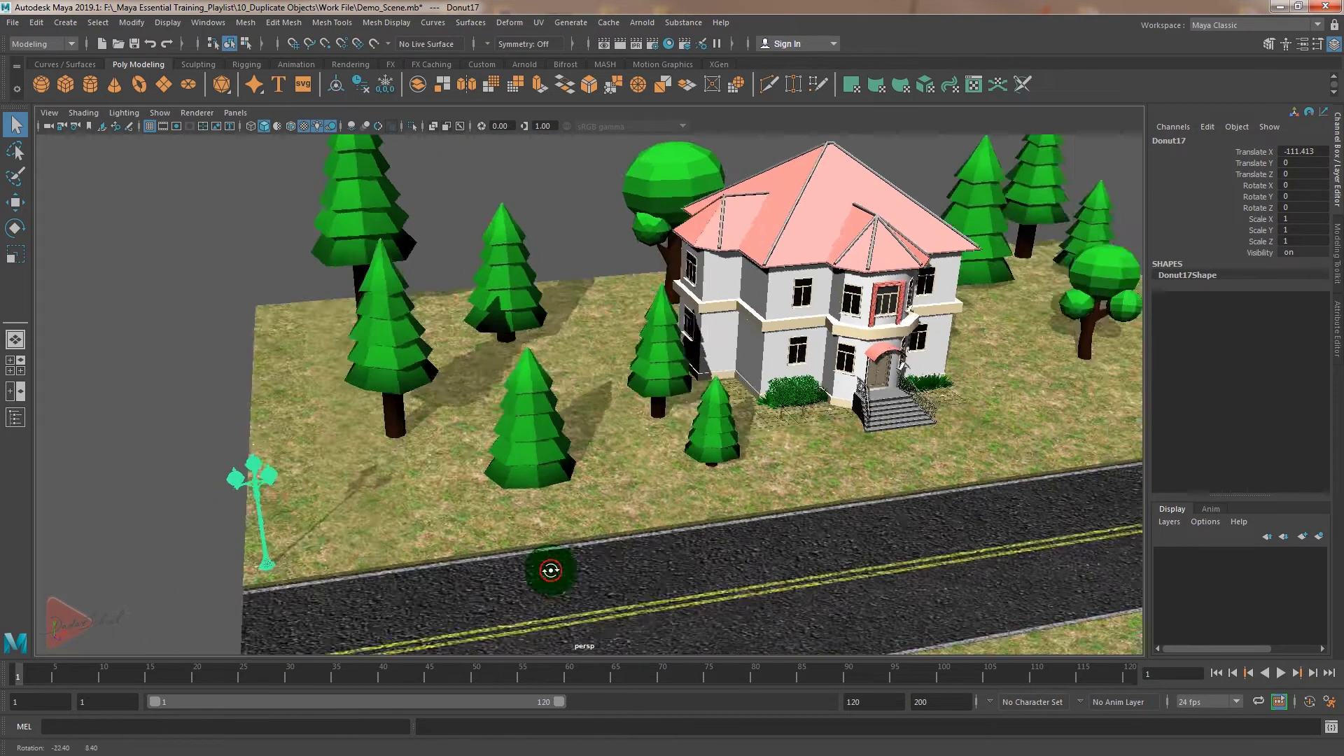
pyautogui.scroll(-1, 578, 578)
pyautogui.keyDown('alt'); pyautogui.moveTo(560, 570); pyautogui.dragTo(486, 529, button='middle'); pyautogui.keyUp('alt')
pyautogui.keyDown('alt'); pyautogui.moveTo(226, 495); pyautogui.dragTo(255, 525); pyautogui.keyUp('alt')
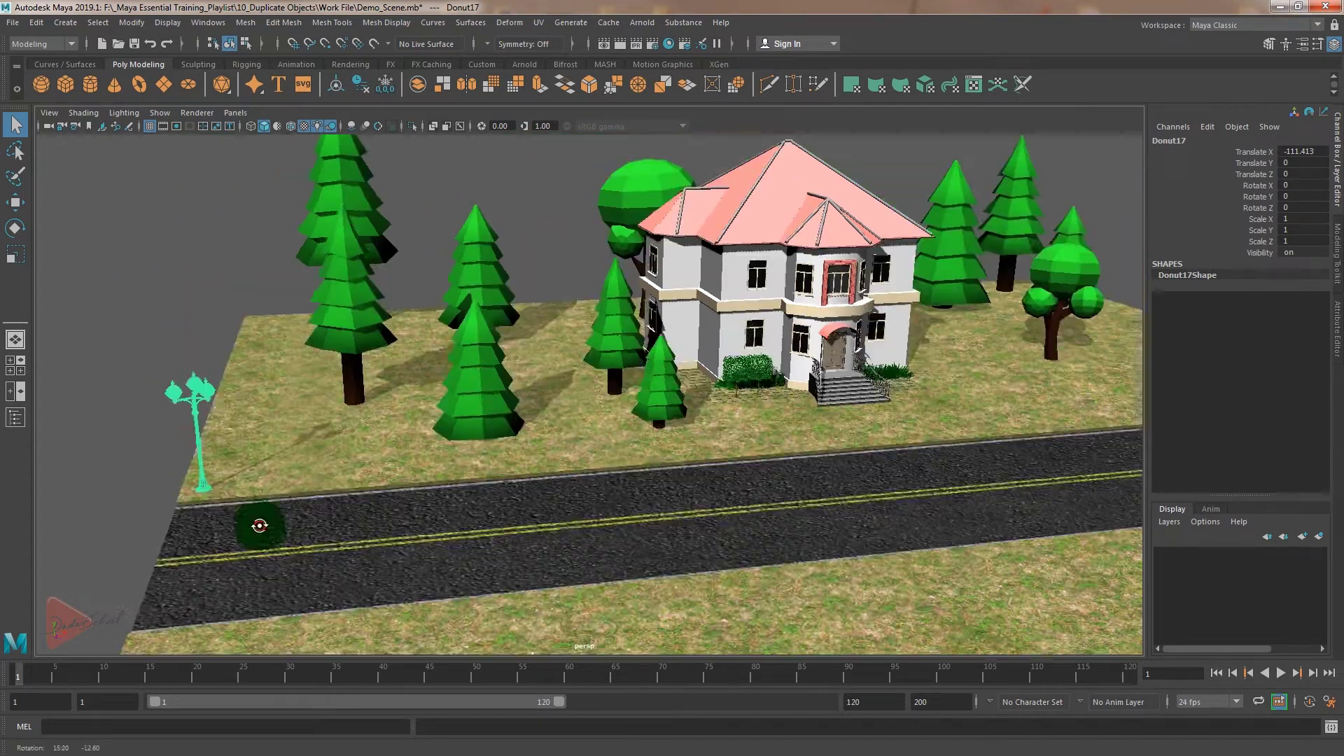
pyautogui.scroll(2, 255, 525)
pyautogui.moveTo(205, 437); pyautogui.dragTo(207, 420)
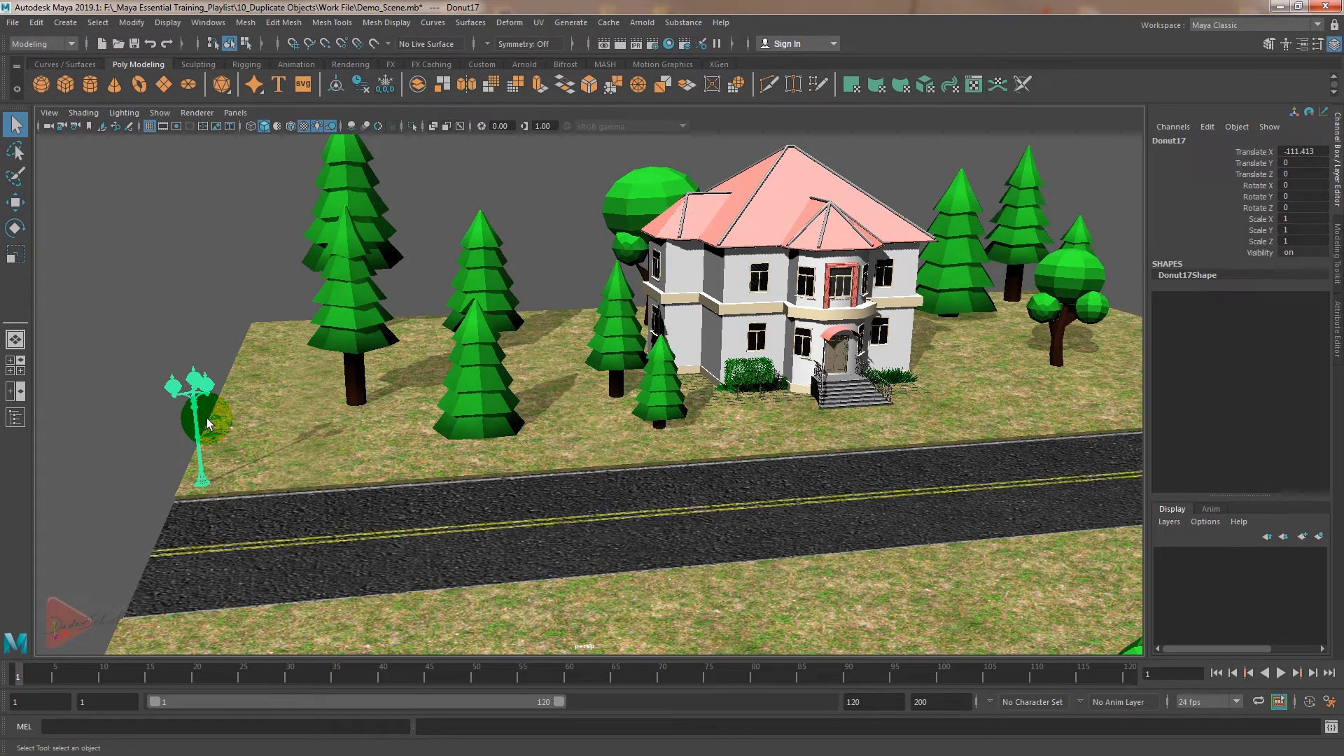
pyautogui.click(37, 22)
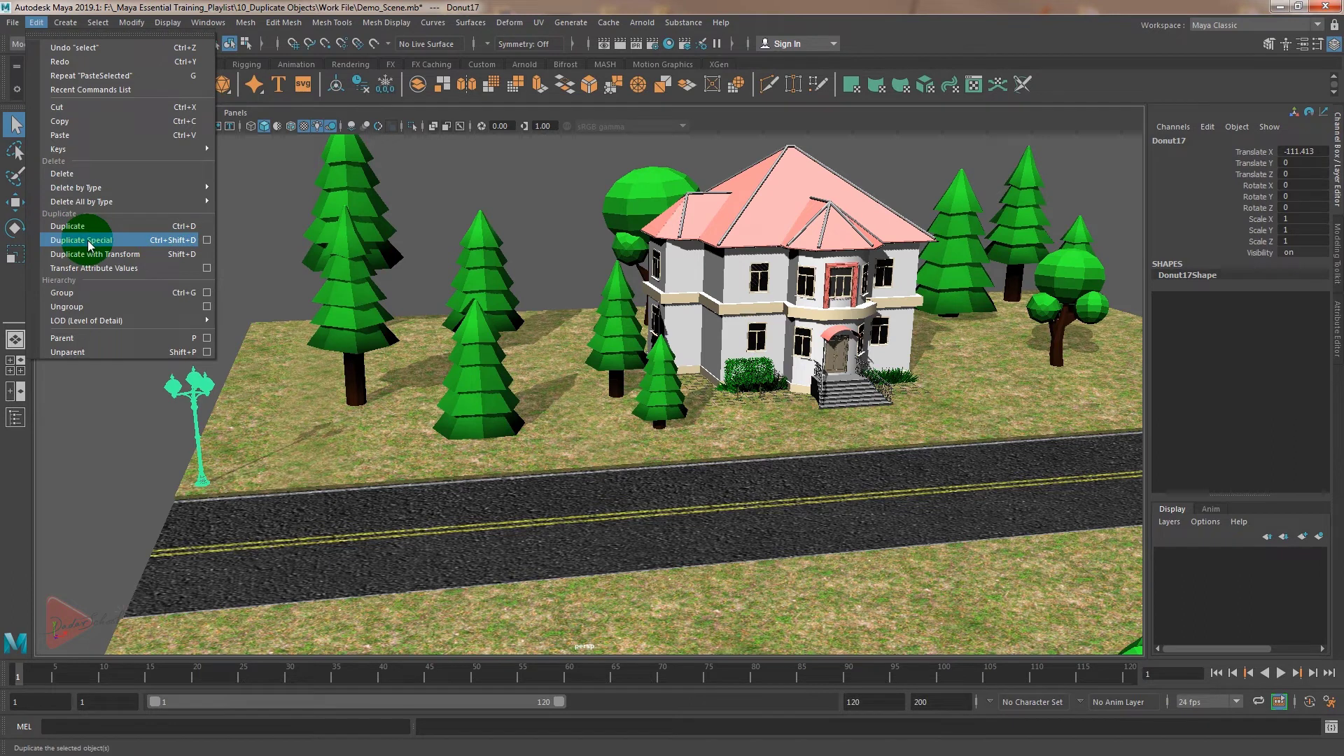
# - Show Duplicate Special options (Copy, Translate X 30, 5 copies) and line up the road view
pyautogui.click(207, 242)
pyautogui.moveTo(384, 292); pyautogui.dragTo(450, 299)
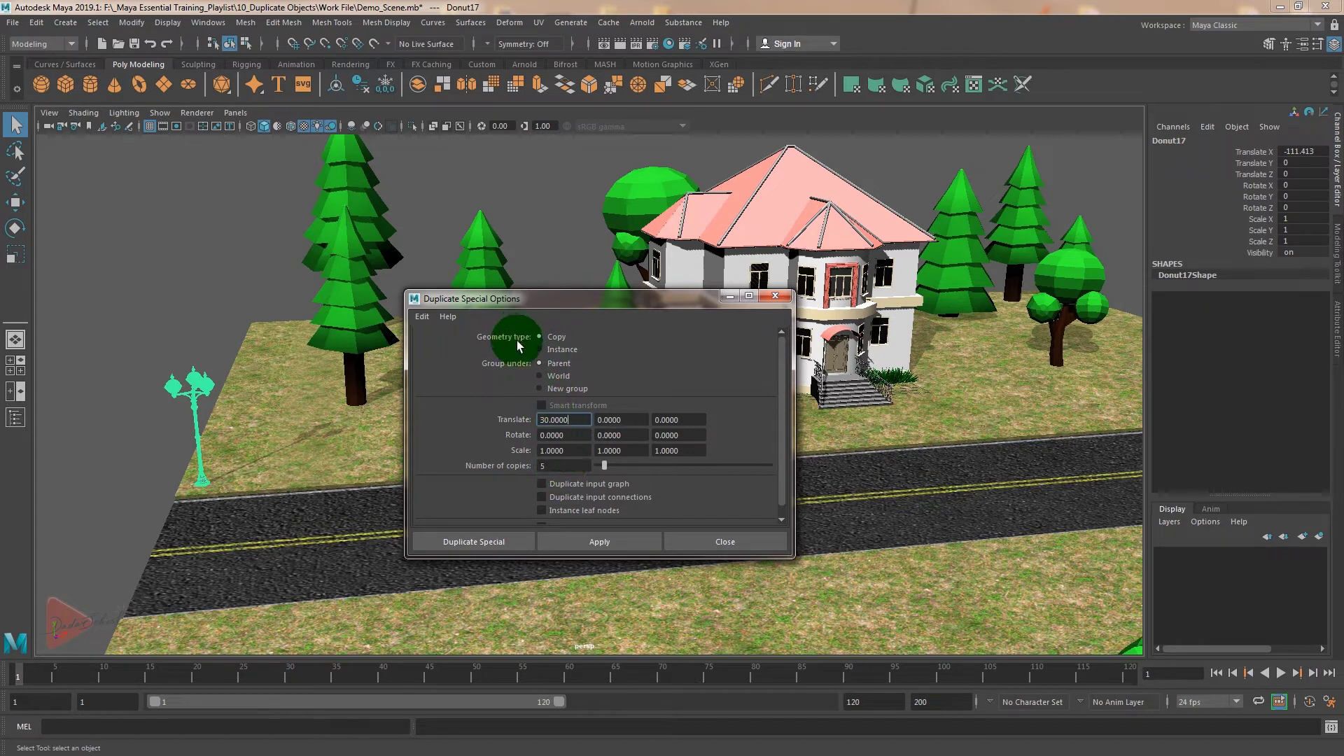
pyautogui.moveTo(522, 298)
pyautogui.mouseDown()
pyautogui.moveTo(606, 430)
pyautogui.moveTo(667, 476)
pyautogui.mouseUp()
pyautogui.keyDown('alt'); pyautogui.moveTo(749, 375); pyautogui.dragTo(445, 420); pyautogui.keyUp('alt')
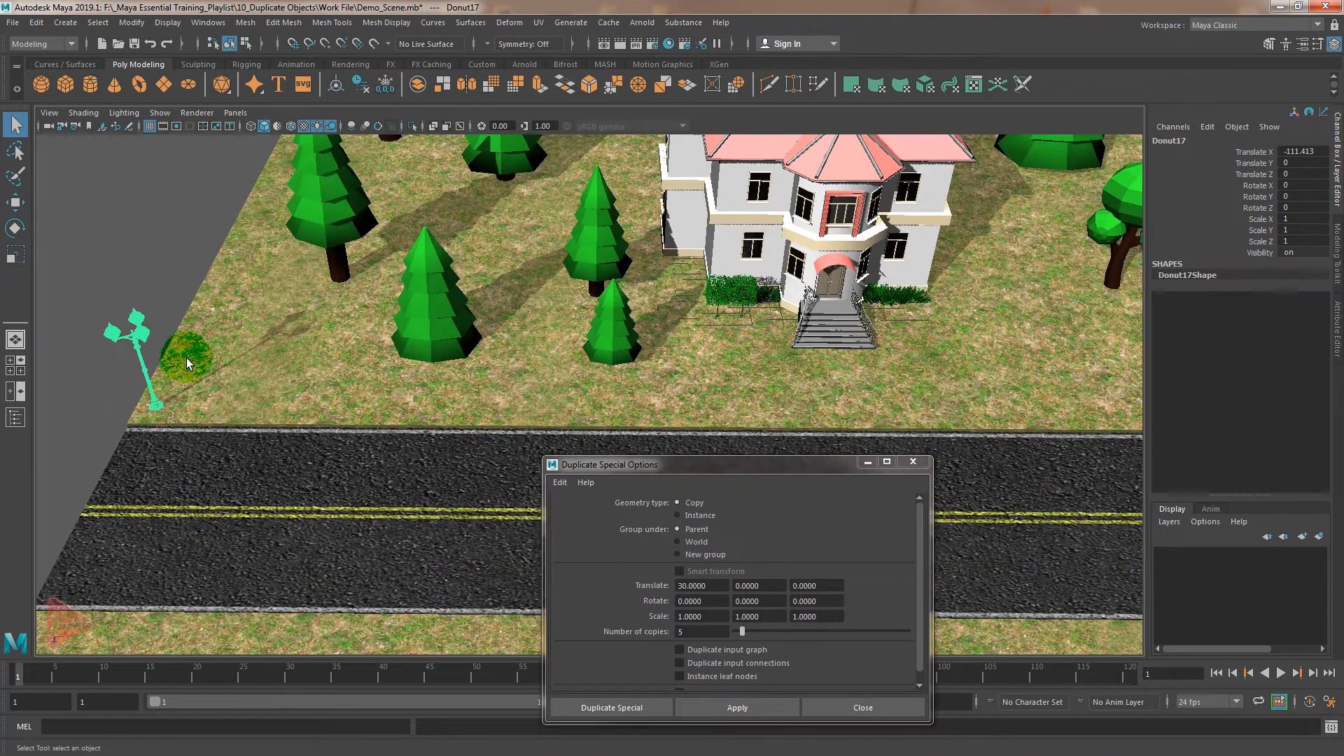
pyautogui.keyDown('alt'); pyautogui.moveTo(271, 422); pyautogui.dragTo(250, 429); pyautogui.keyUp('alt')
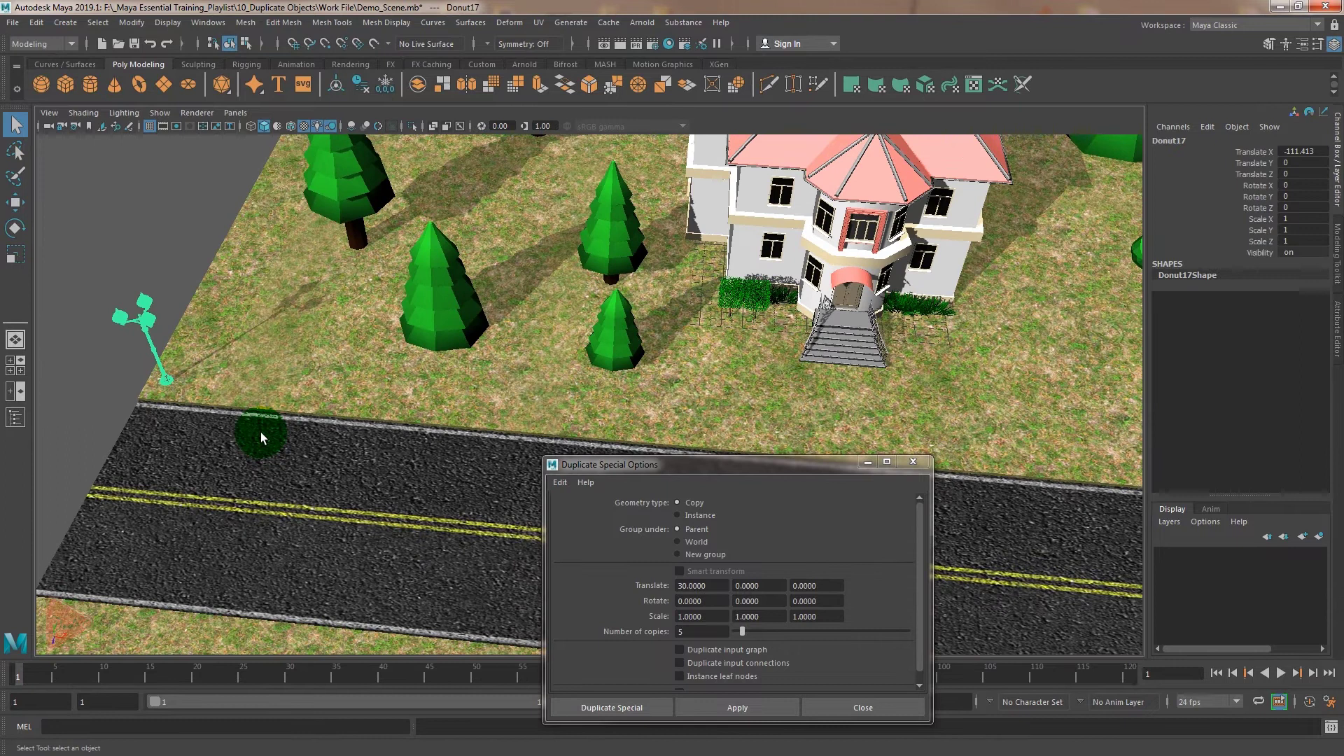
pyautogui.moveTo(369, 437)
pyautogui.keyDown('alt'); pyautogui.mouseDown()
pyautogui.moveTo(369, 417)
pyautogui.moveTo(385, 413)
pyautogui.mouseUp(); pyautogui.keyUp('alt')
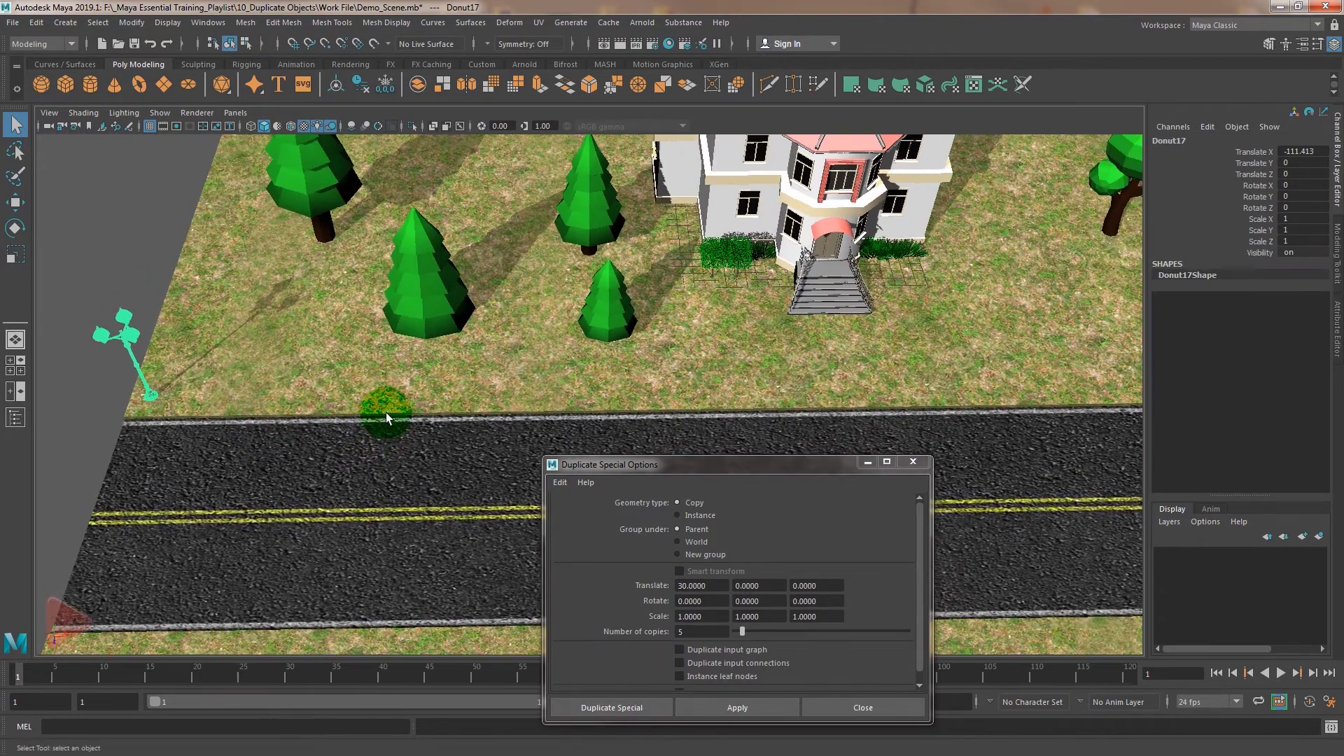
pyautogui.keyDown('alt'); pyautogui.moveTo(171, 459); pyautogui.dragTo(174, 441); pyautogui.keyUp('alt')
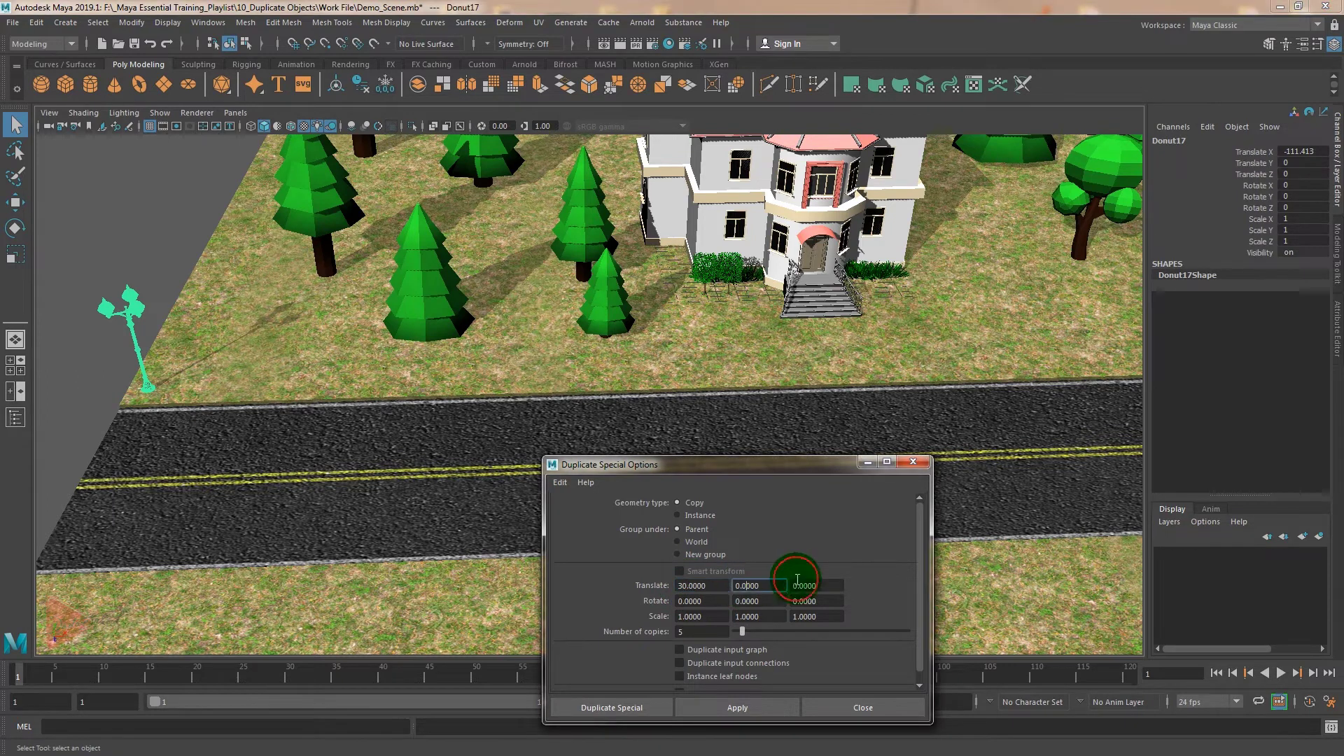
# - Change the Duplicate Special Translate X offset from 30 to 25, keeping 5 copies
pyautogui.click(818, 586)
pyautogui.click(700, 586)
pyautogui.write('25.0000')
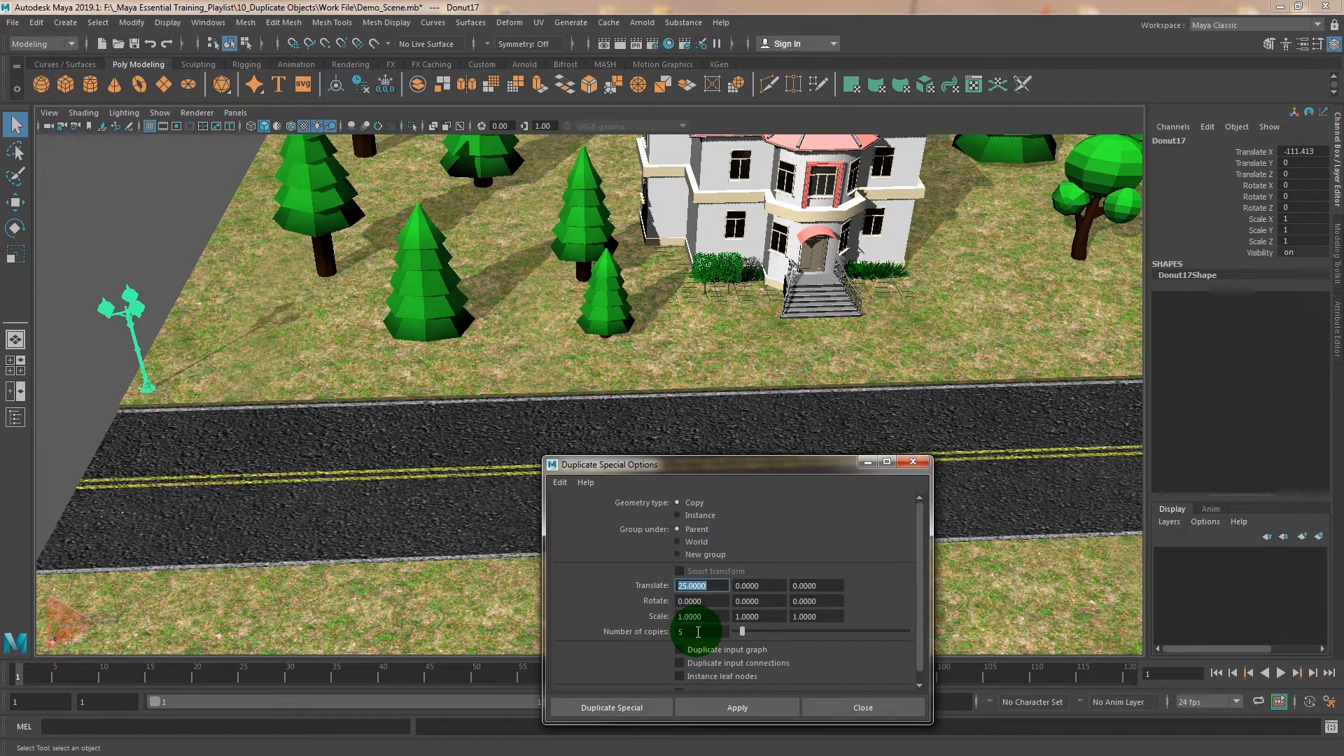
pyautogui.doubleClick(698, 632)
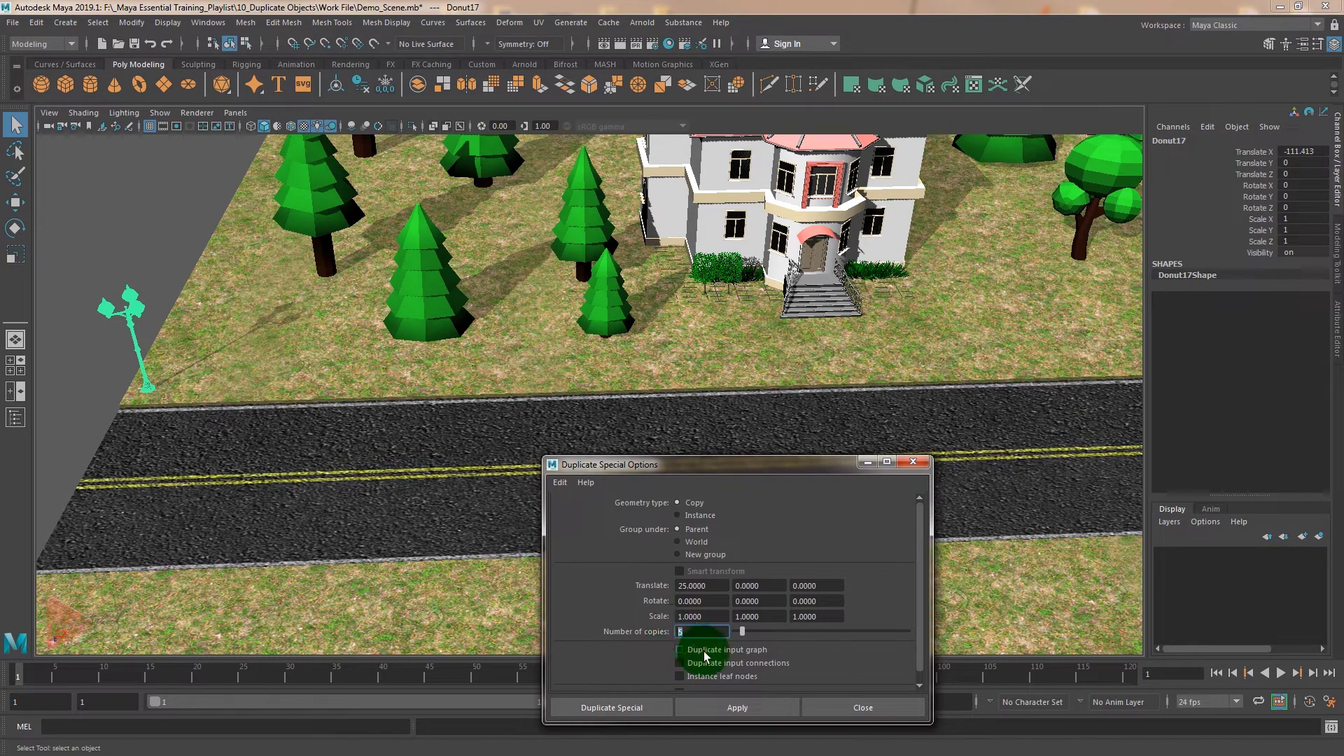
# - Create five lamp copies Donut18–Donut22 spaced 25 along X and inspect the row
pyautogui.click(625, 711)
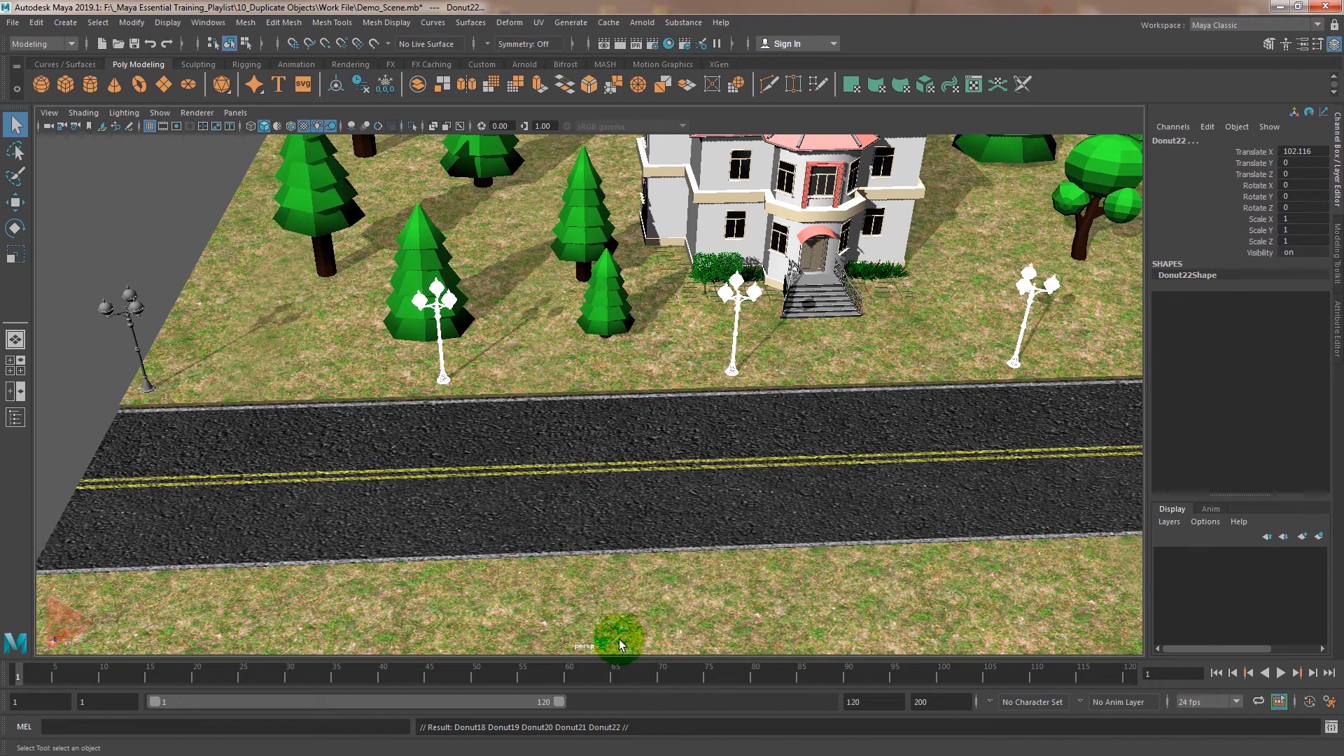
pyautogui.scroll(-5, 618, 639)
pyautogui.scroll(-5, 619, 640)
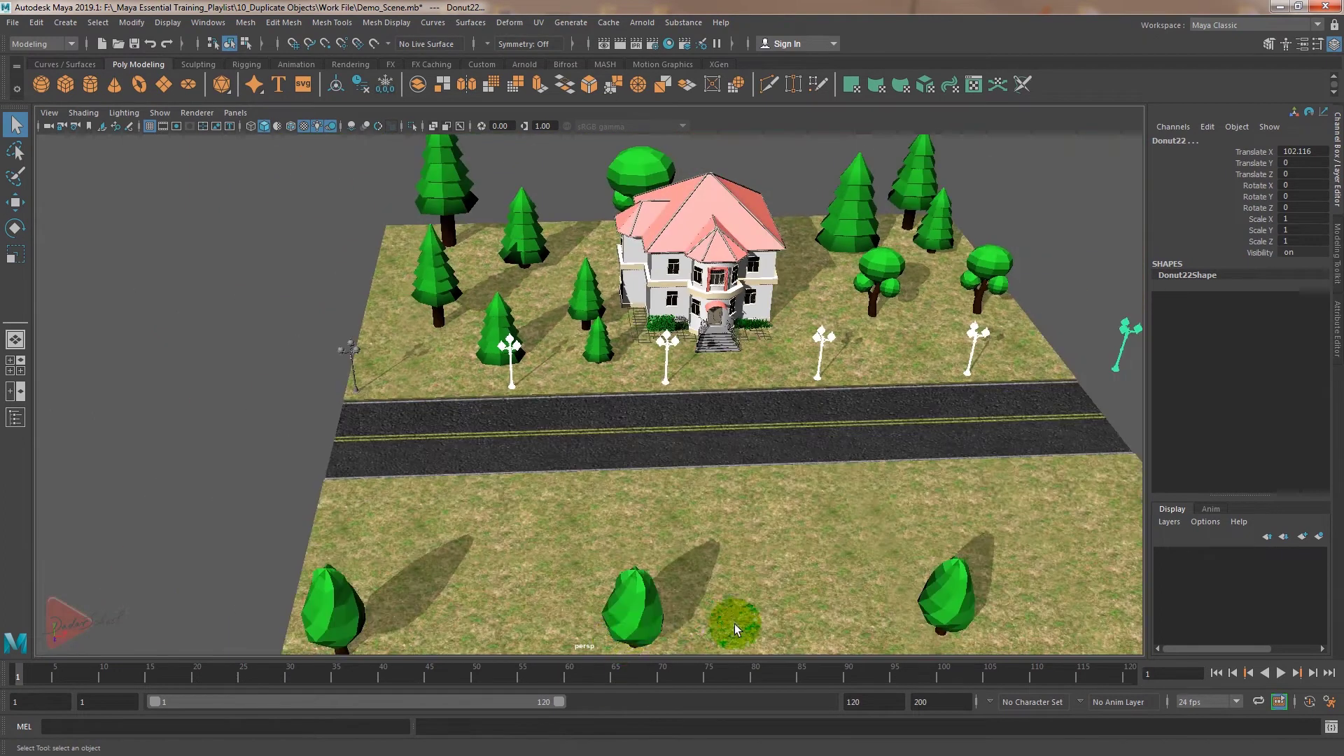
pyautogui.keyDown('alt'); pyautogui.moveTo(733, 624); pyautogui.dragTo(740, 608); pyautogui.keyUp('alt')
pyautogui.scroll(3, 527, 413)
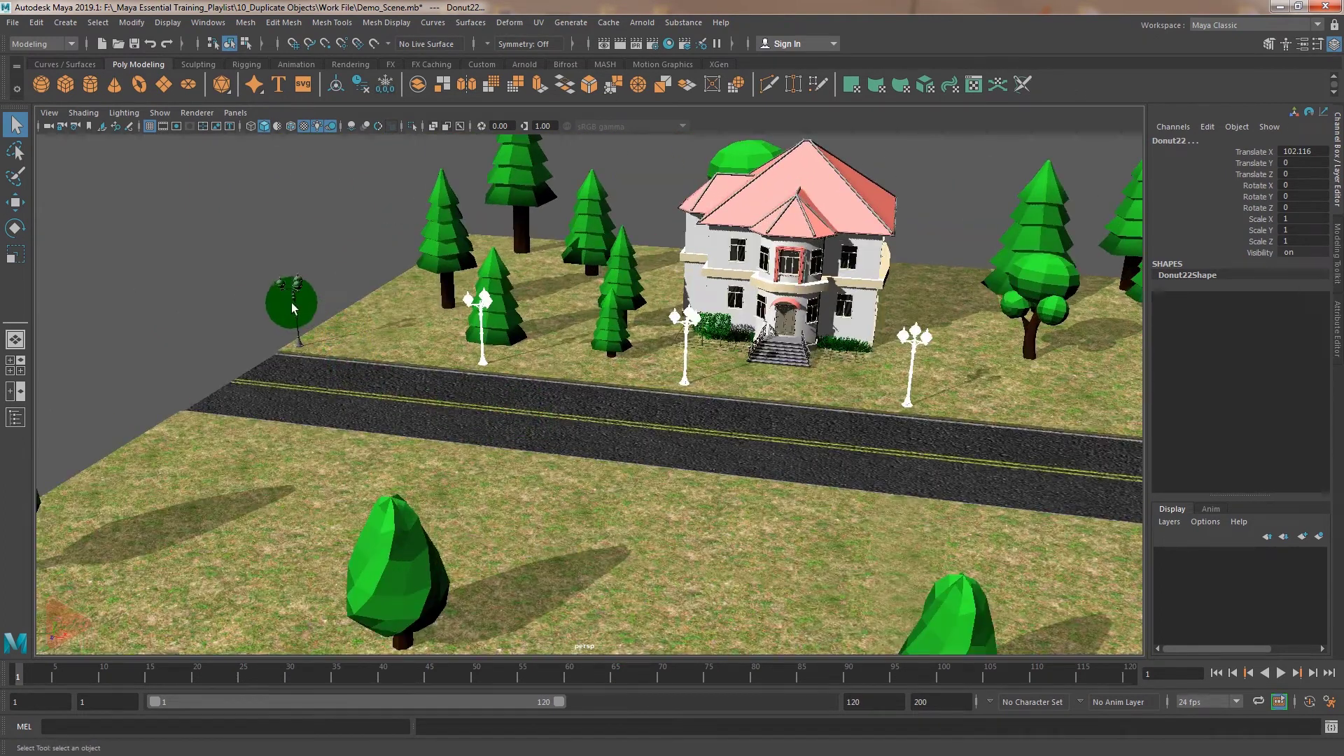
pyautogui.scroll(2, 294, 320)
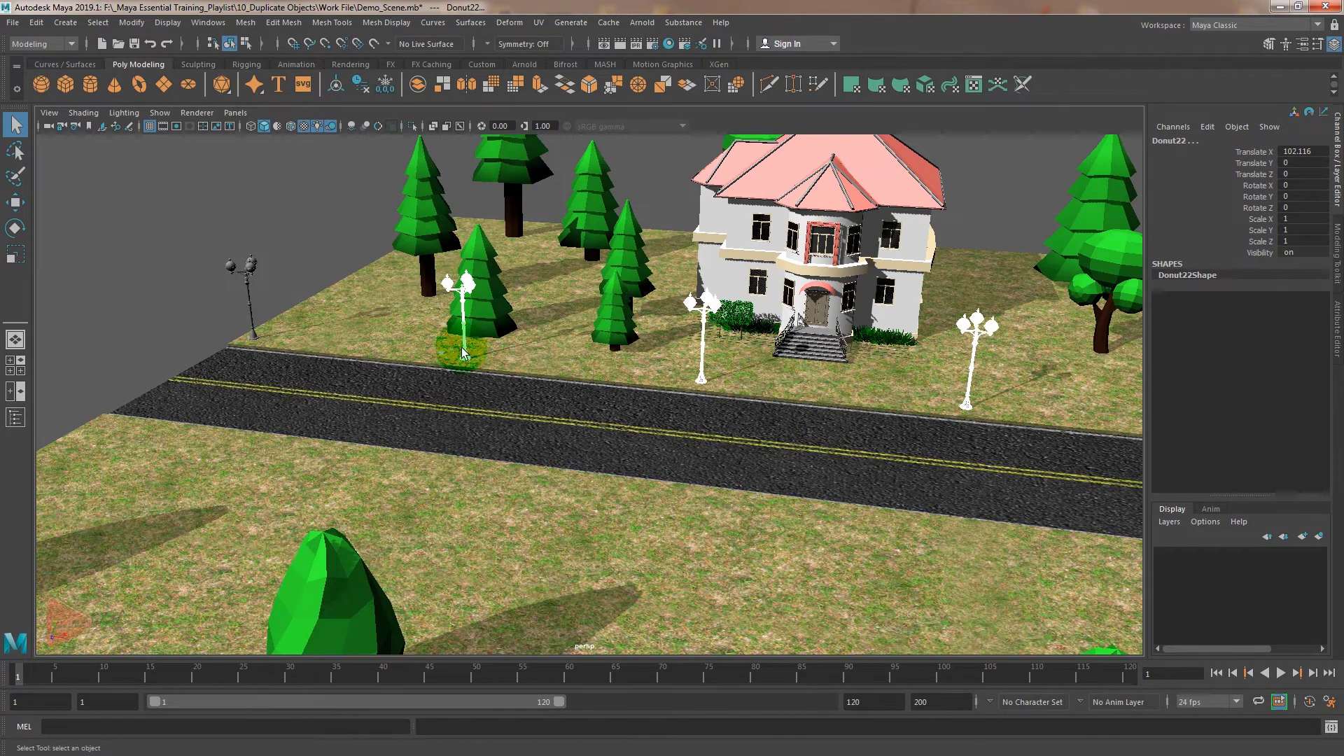
pyautogui.keyDown('alt'); pyautogui.moveTo(794, 411); pyautogui.dragTo(457, 424); pyautogui.keyUp('alt')
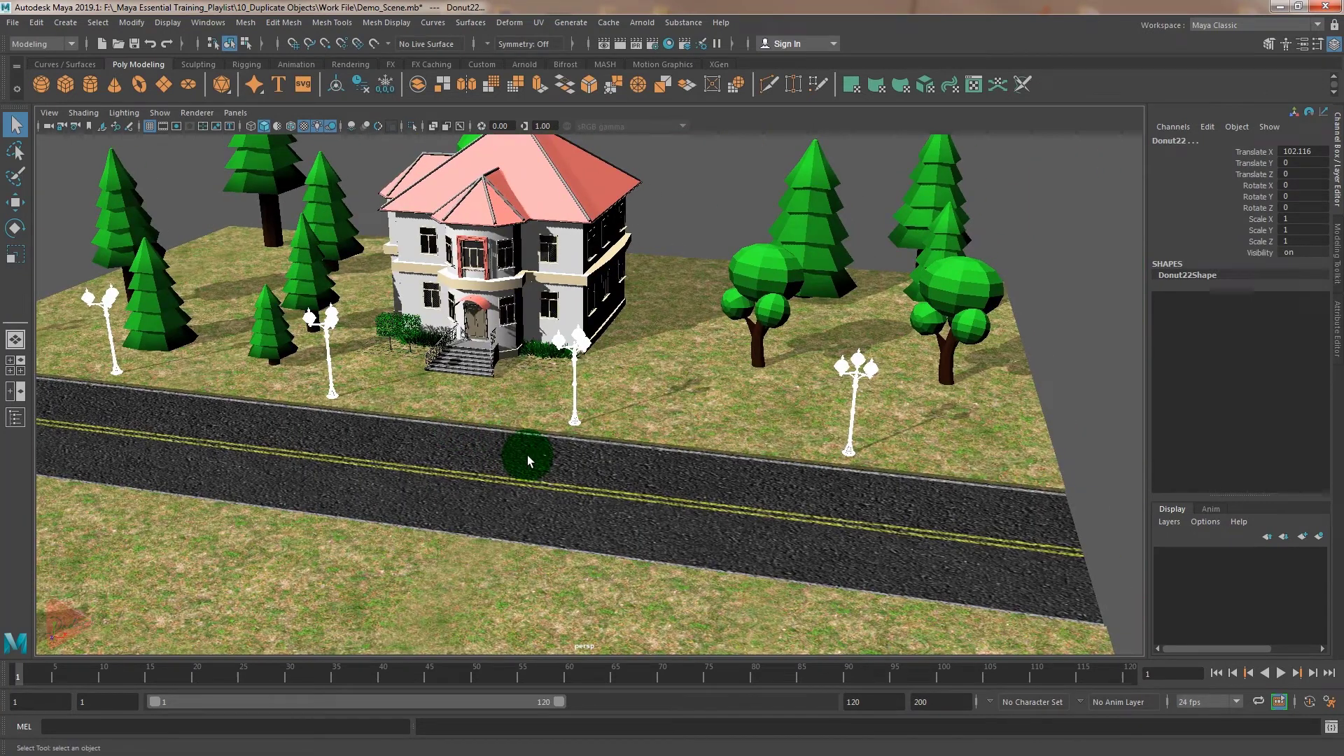
pyautogui.scroll(-3, 527, 455)
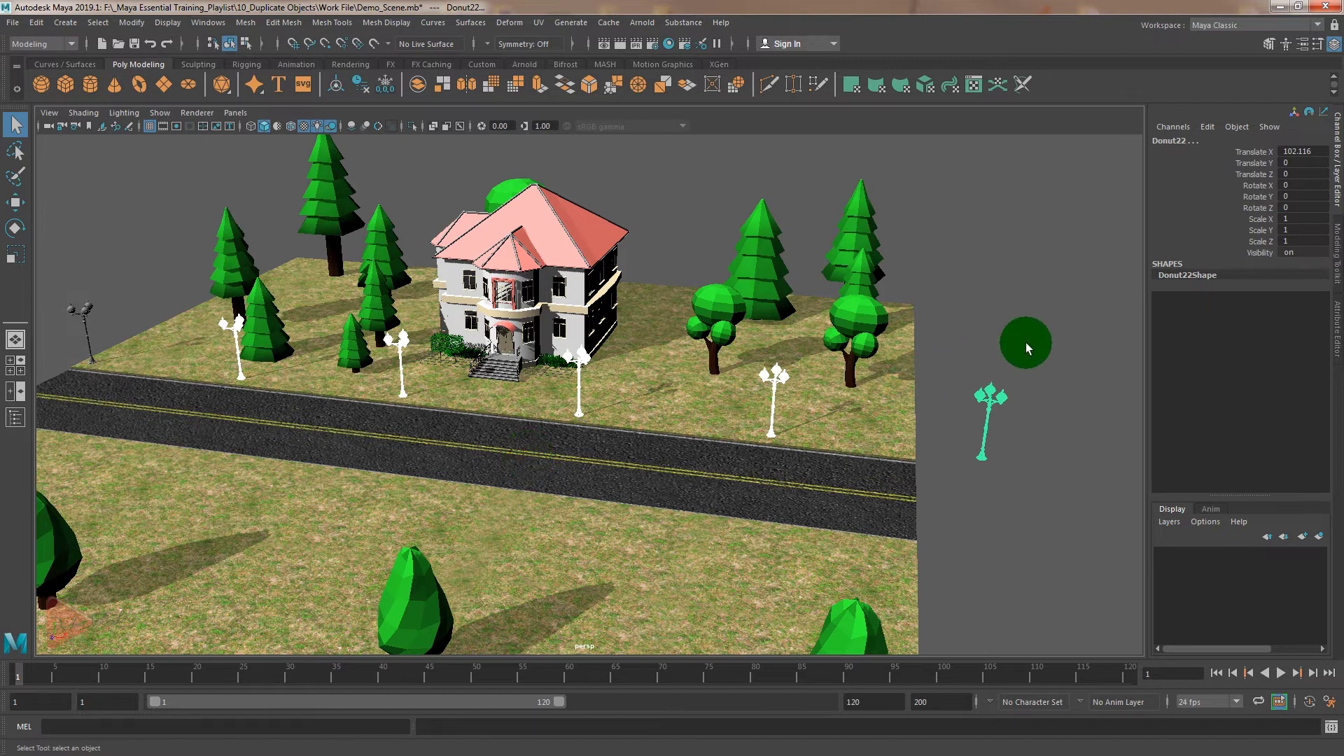
pyautogui.scroll(2, 632, 442)
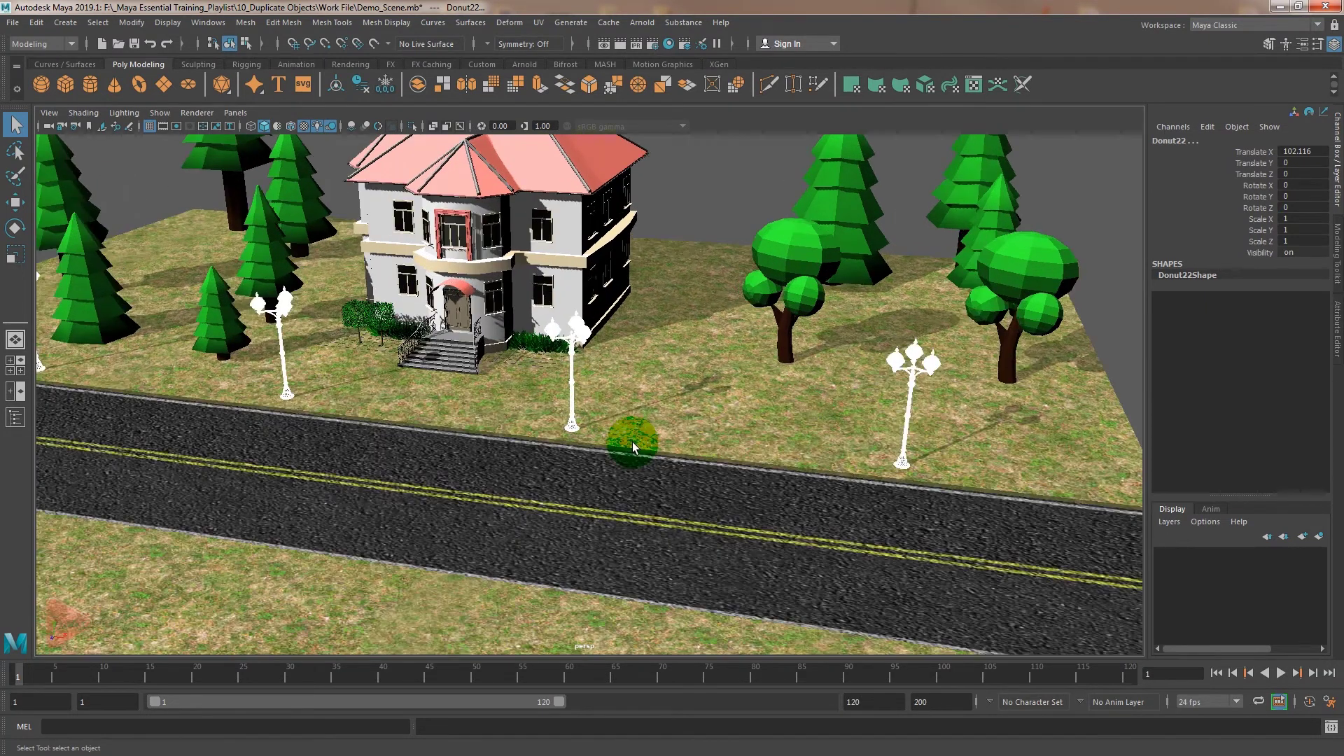
pyautogui.moveTo(558, 525)
pyautogui.keyDown('alt'); pyautogui.mouseDown()
pyautogui.moveTo(597, 534)
pyautogui.moveTo(510, 516)
pyautogui.moveTo(540, 522)
pyautogui.mouseUp(); pyautogui.keyUp('alt')
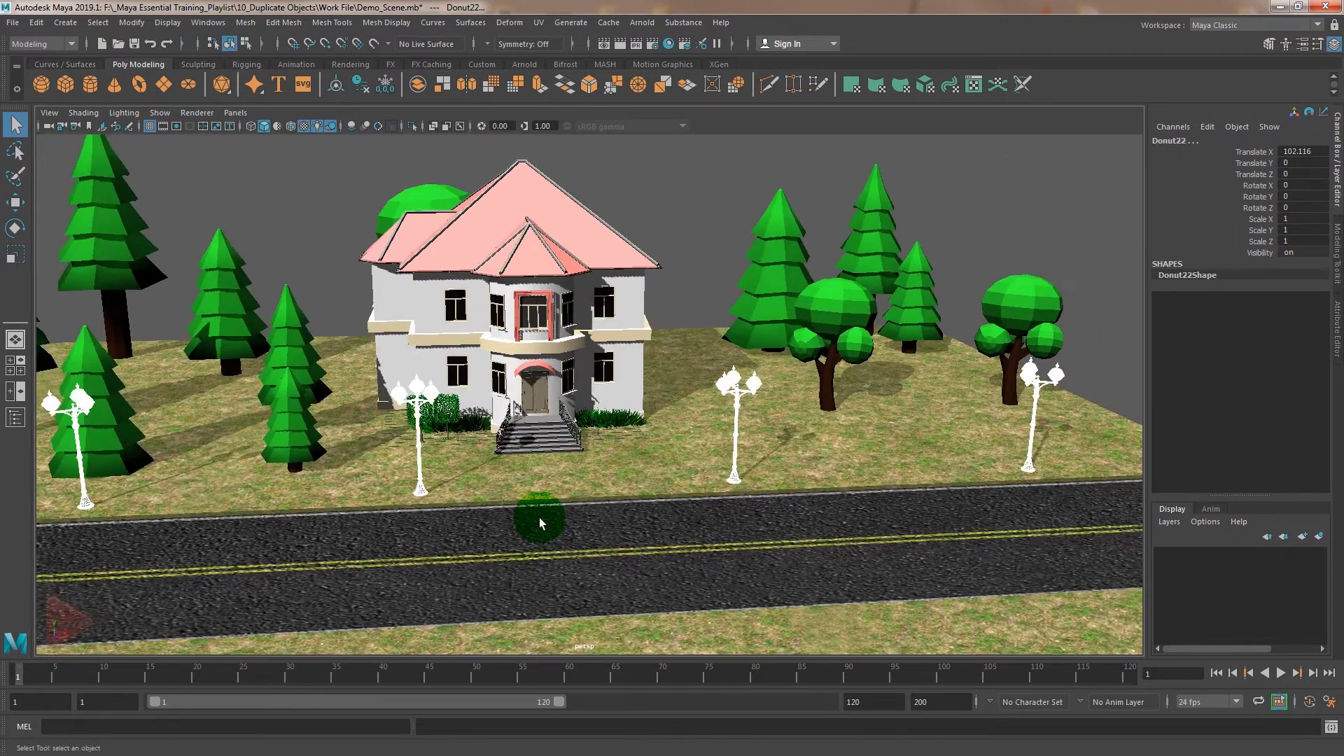